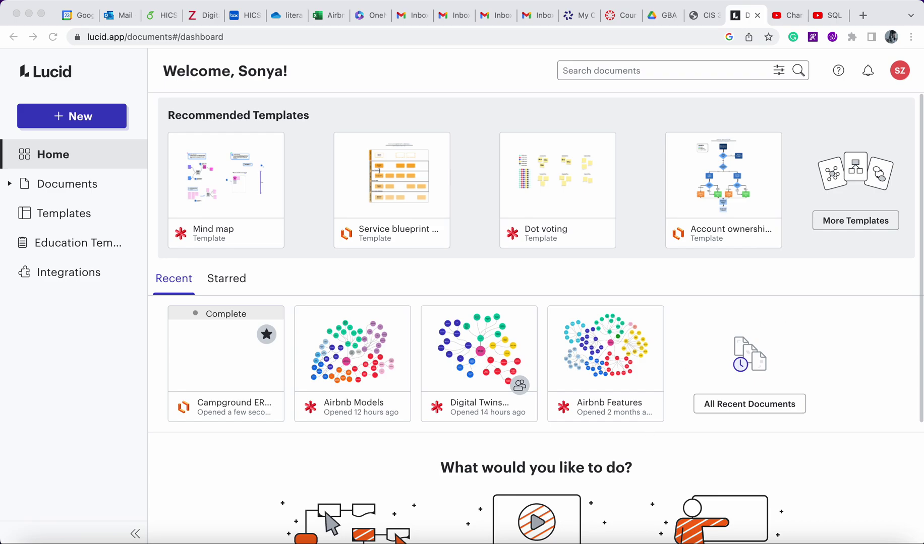
# Step: Switch to the campground workbook in Excel and examine the business rules, relationships and the Campground Reservation System entity lists
pyautogui.press('super+Tab')
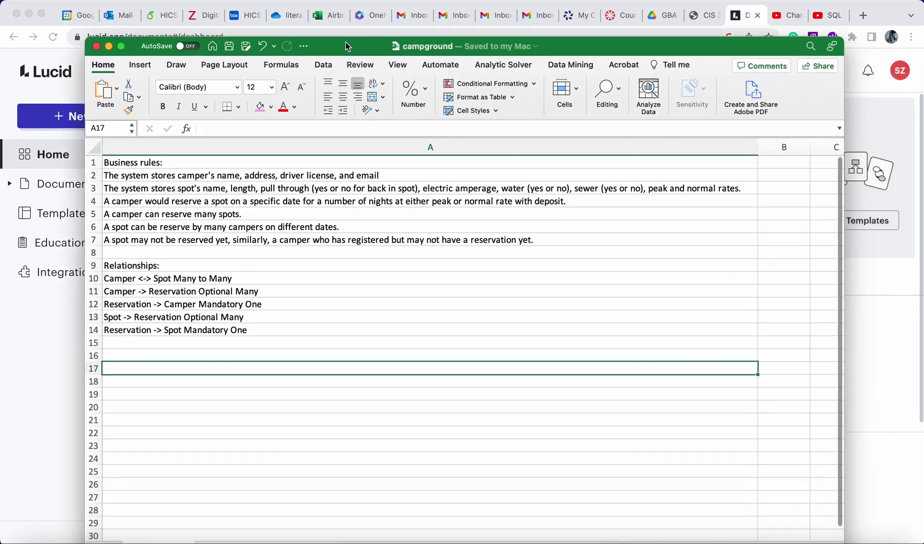
pyautogui.moveTo(346, 46); pyautogui.dragTo(337, 16)
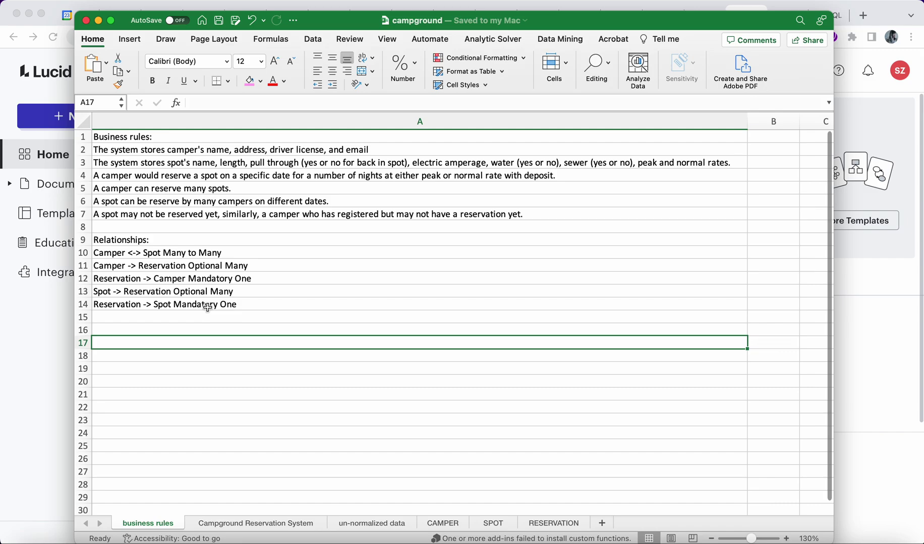
pyautogui.click(224, 524)
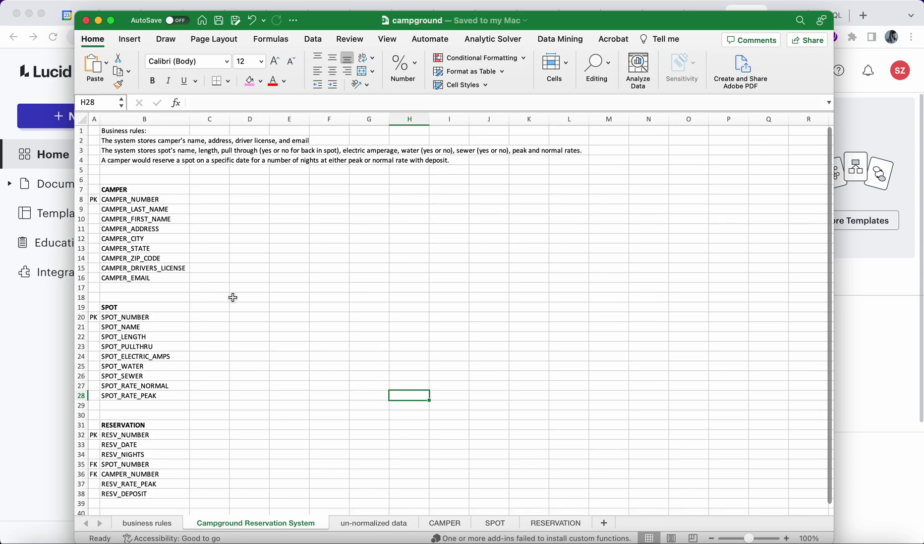
pyautogui.scroll(-3, 222, 302)
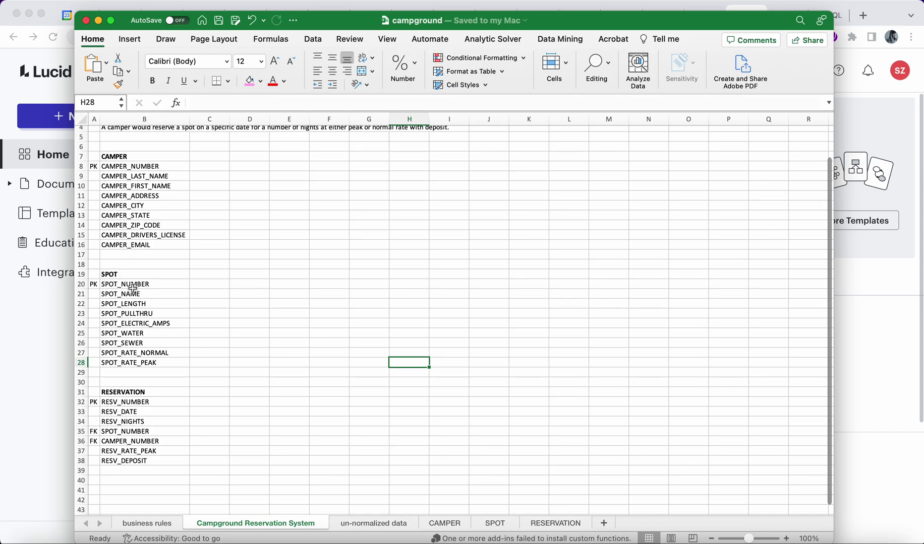
pyautogui.moveTo(190, 540)
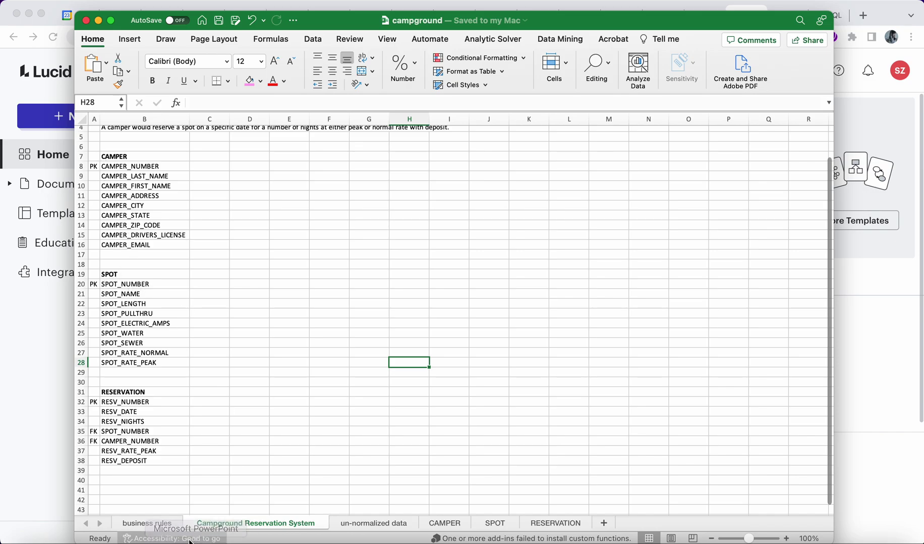
# Step: Examine the camper, reservation and spot columns on the un-normalized data sheet
pyautogui.click(377, 527)
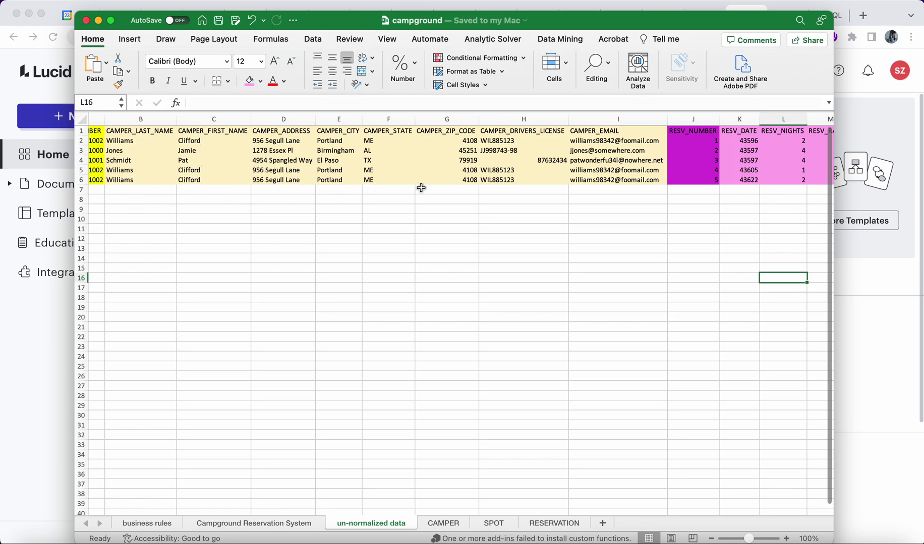
pyautogui.hscroll(10, 569, 181)
pyautogui.hscroll(-10, 563, 181)
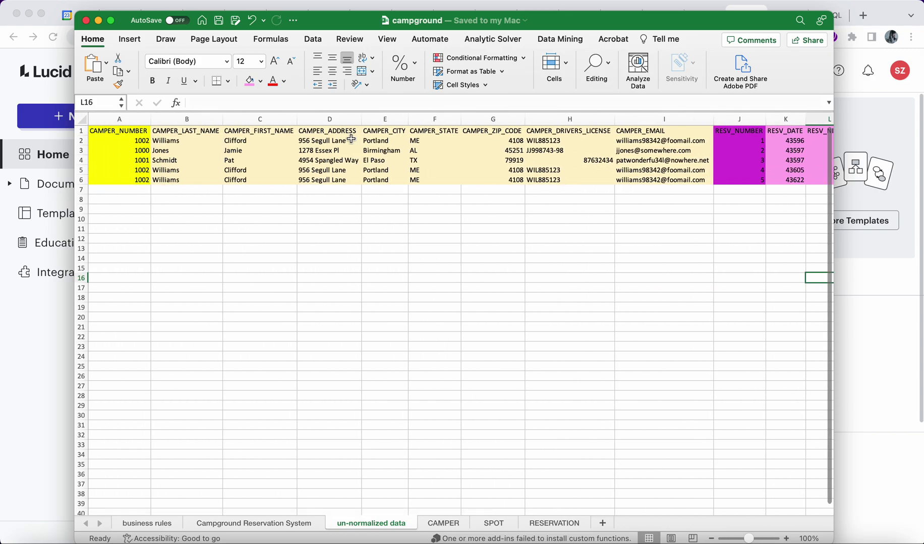
pyautogui.hscroll(10, 705, 169)
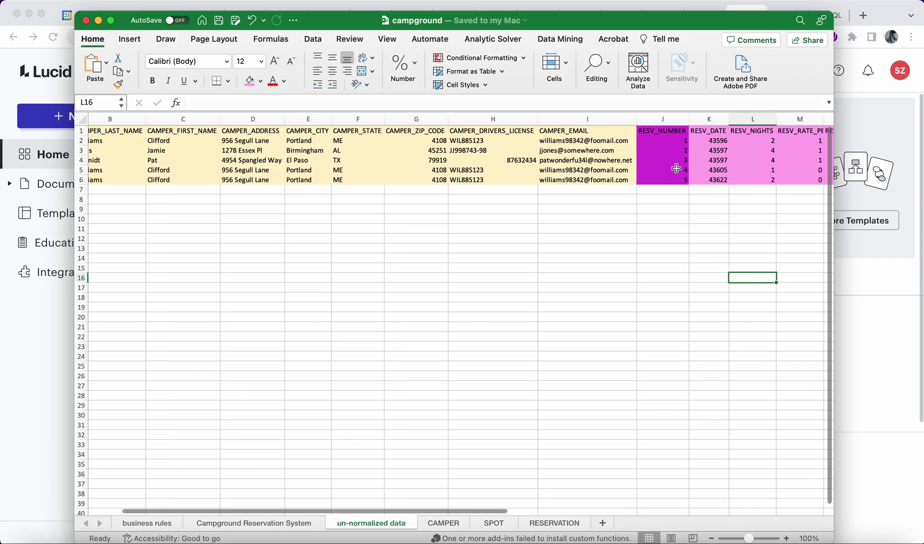
pyautogui.hscroll(-10, 667, 168)
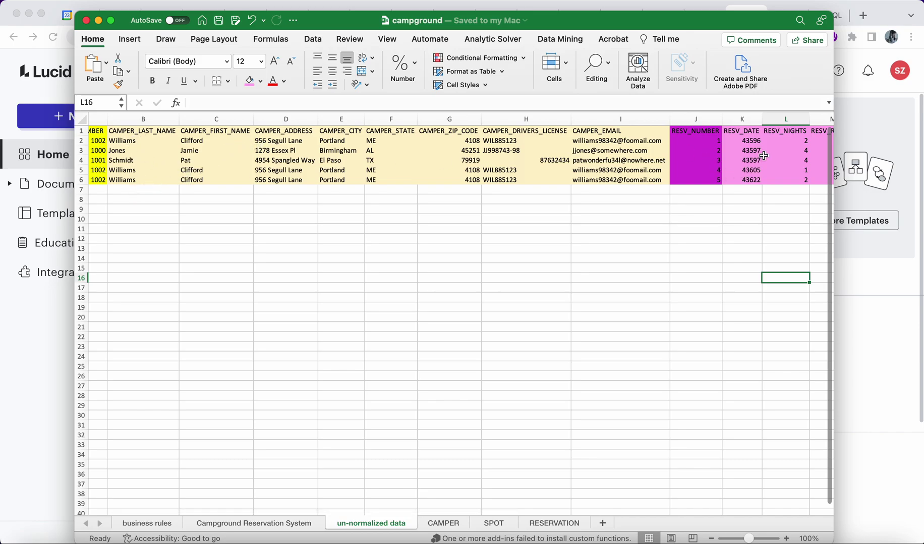
pyautogui.hscroll(3, 763, 155)
pyautogui.hscroll(5, 763, 156)
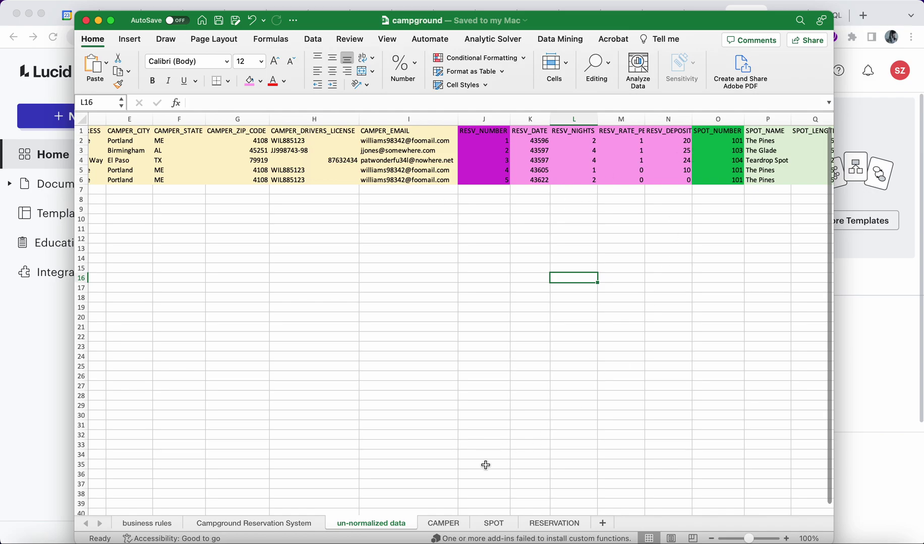
# Step: Examine the normalized tables on the CAMPER, SPOT and RESERVATION sheets
pyautogui.click(440, 524)
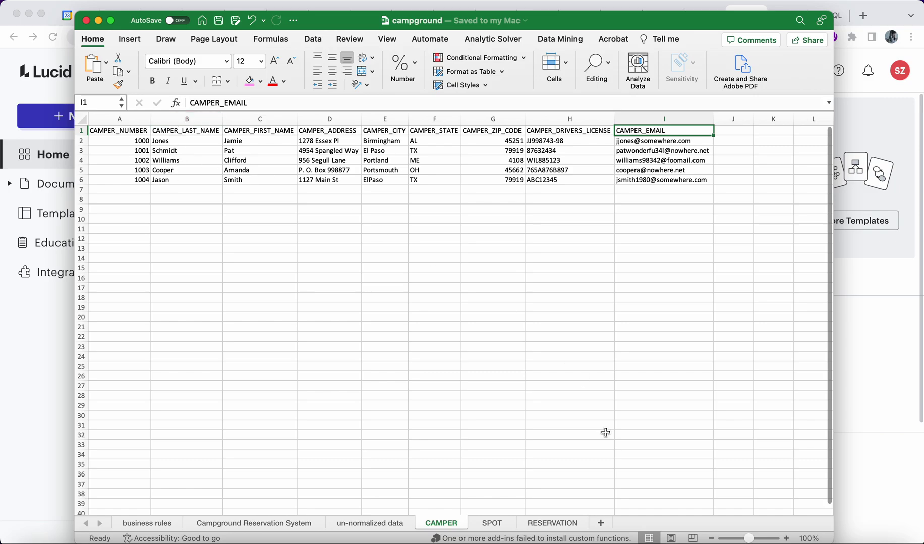
pyautogui.click(493, 525)
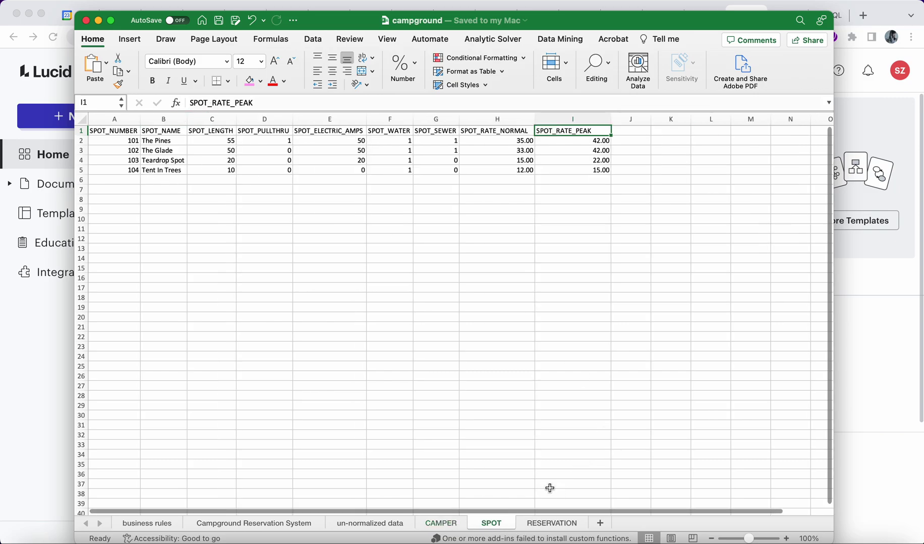
pyautogui.click(541, 526)
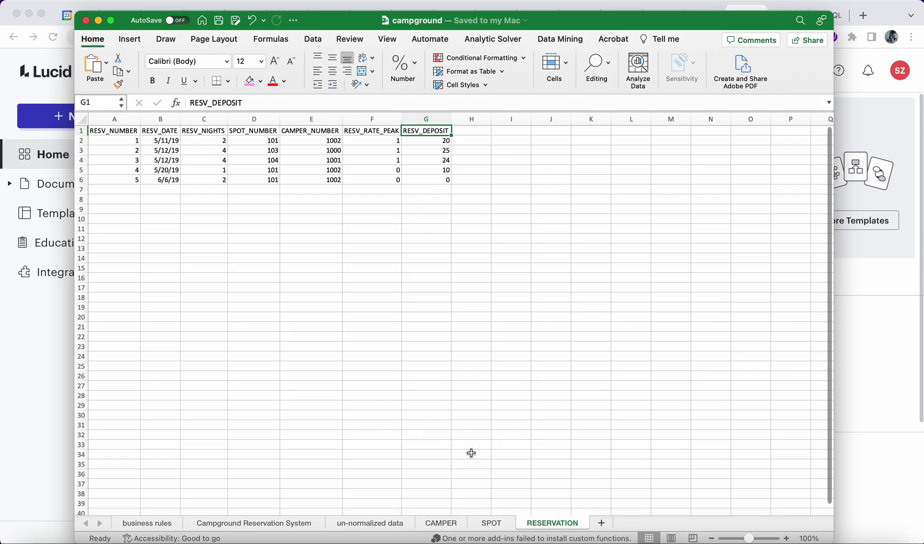
# Step: Switch to Lucid in the browser and create a Lucidchart document from the Database ER diagram (crow's foot) template
pyautogui.click(46, 341)
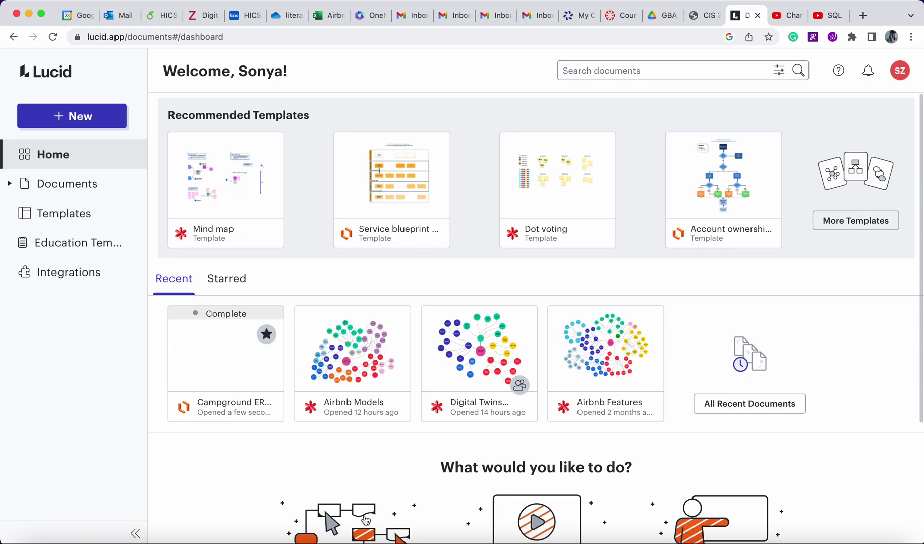
pyautogui.click(70, 121)
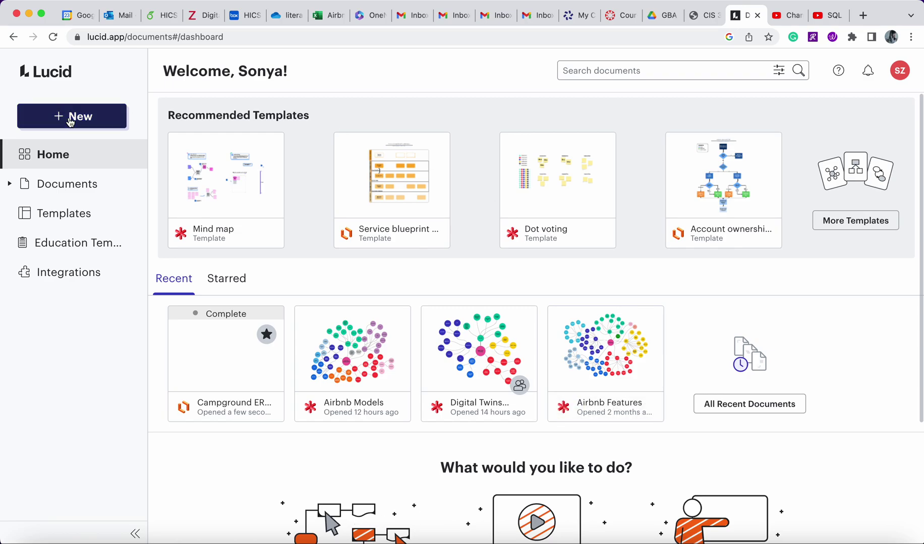
pyautogui.moveTo(73, 141)
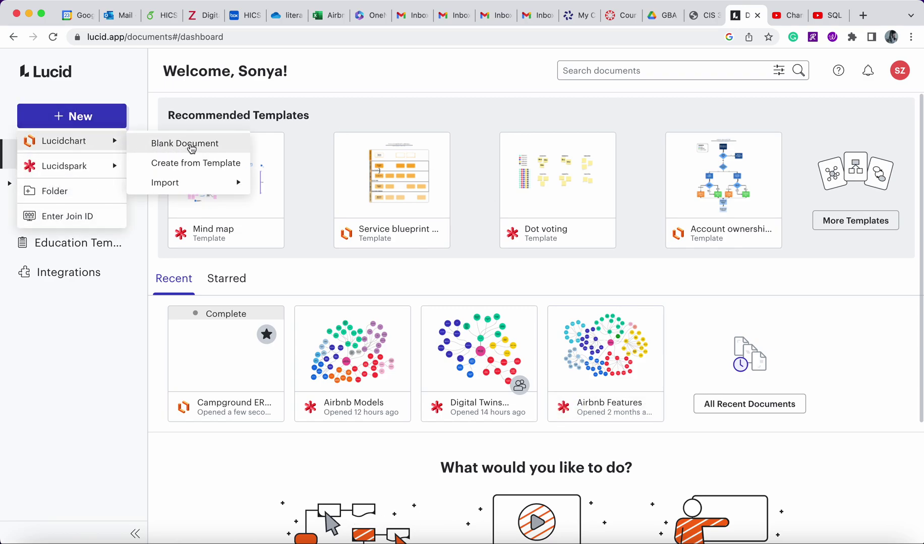
pyautogui.click(192, 163)
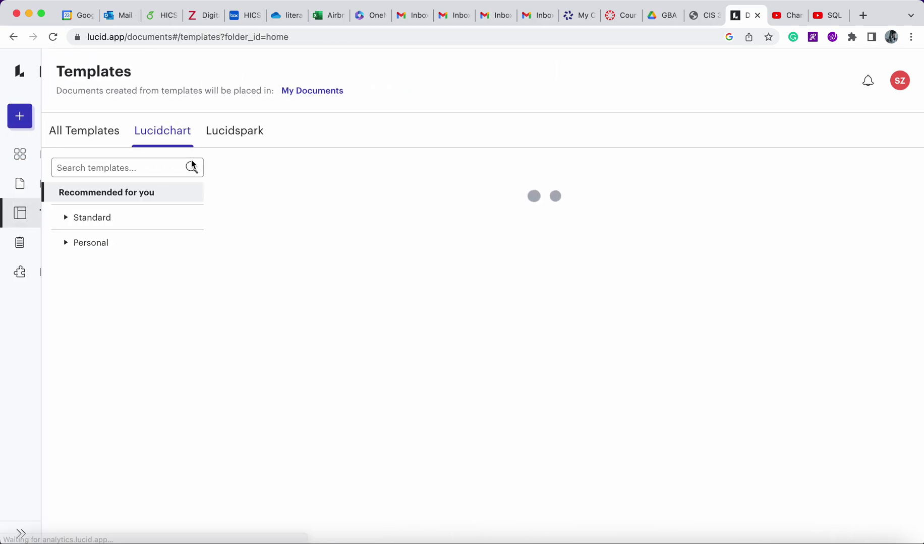
pyautogui.click(546, 370)
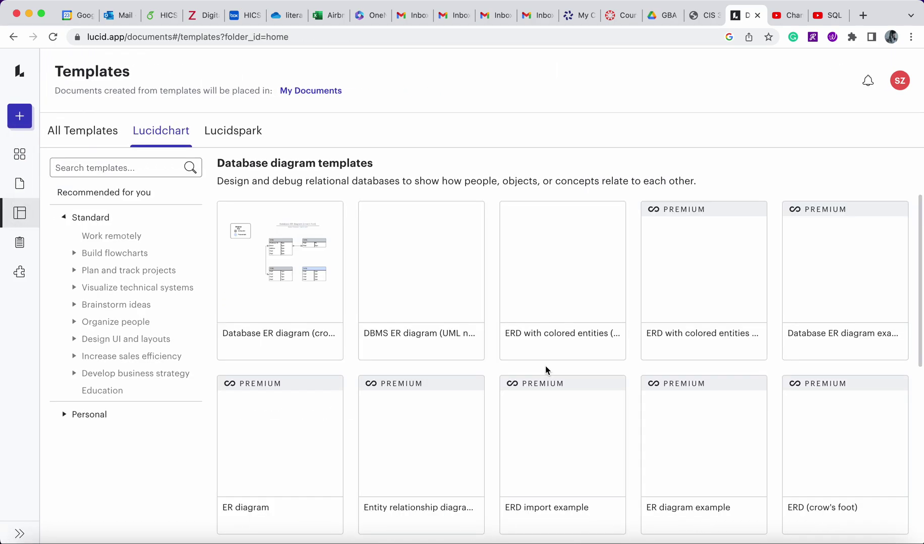
pyautogui.click(281, 268)
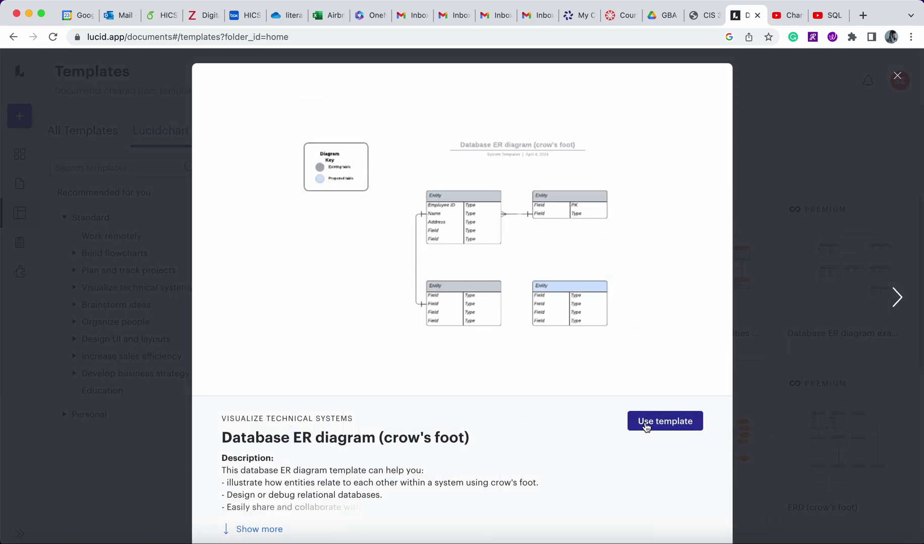
pyautogui.click(666, 404)
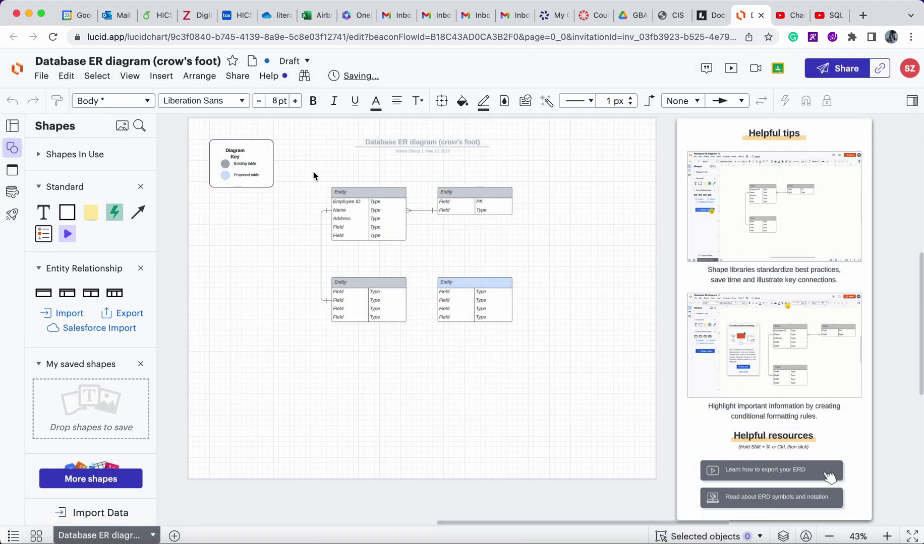
# Step: Delete the template's four sample entities and add three Entity shapes with Key, Field and Type columns
pyautogui.moveTo(294, 170); pyautogui.dragTo(550, 365)
pyautogui.press('BackSpace')
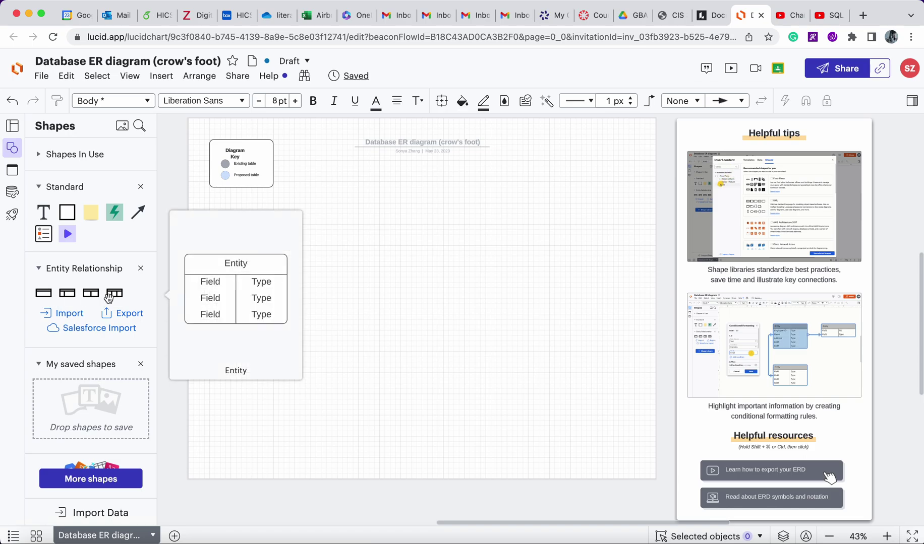
pyautogui.moveTo(110, 297)
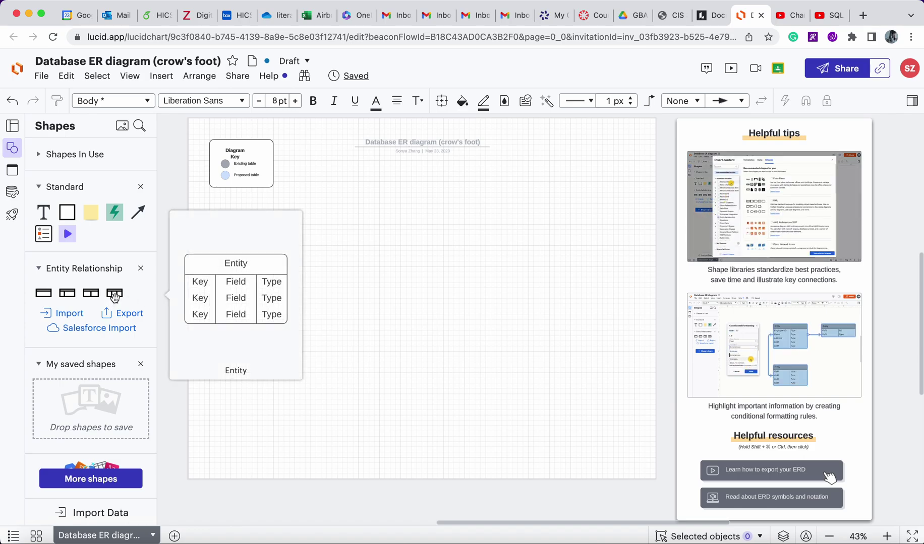
pyautogui.moveTo(115, 297); pyautogui.dragTo(524, 297)
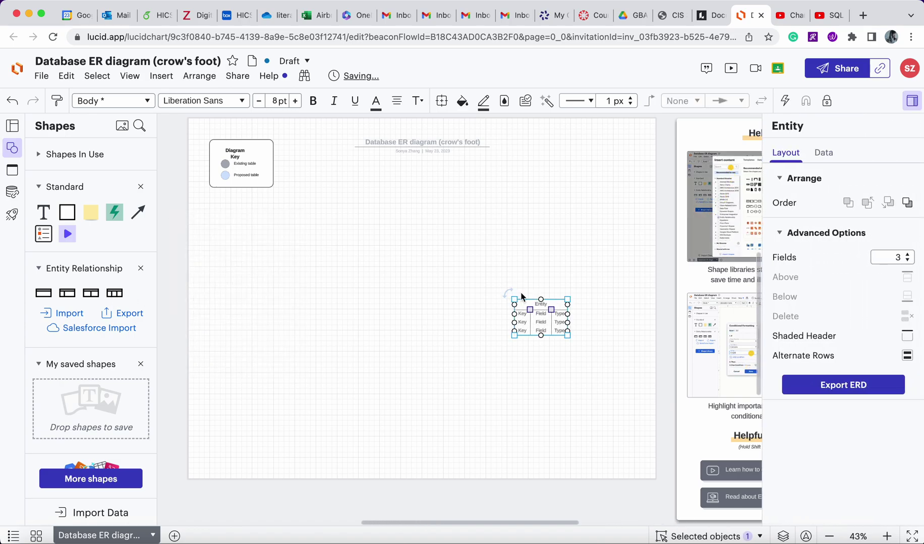
pyautogui.click(115, 294)
pyautogui.click(115, 294)
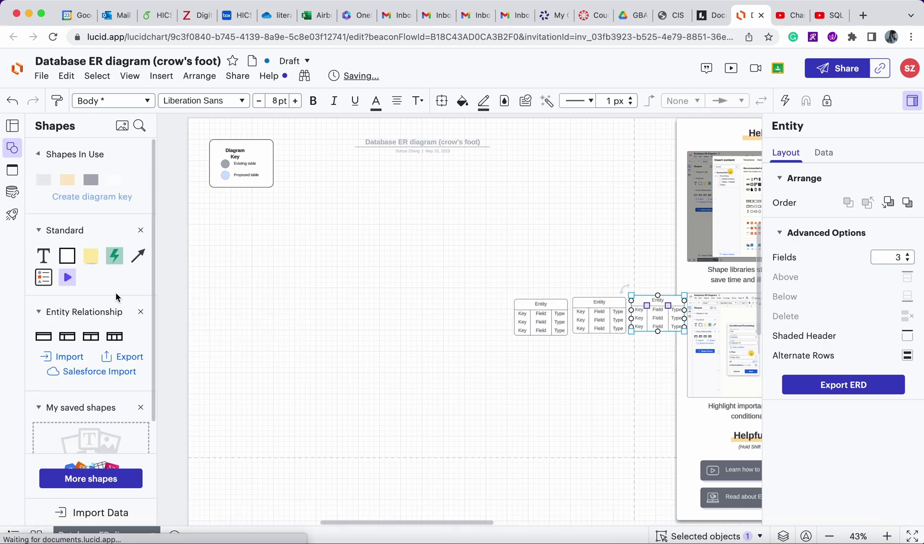
# Step: Arrange the three entities in a triangle on the page, one below the diagram title and two side by side beneath it
pyautogui.moveTo(555, 302); pyautogui.dragTo(382, 185)
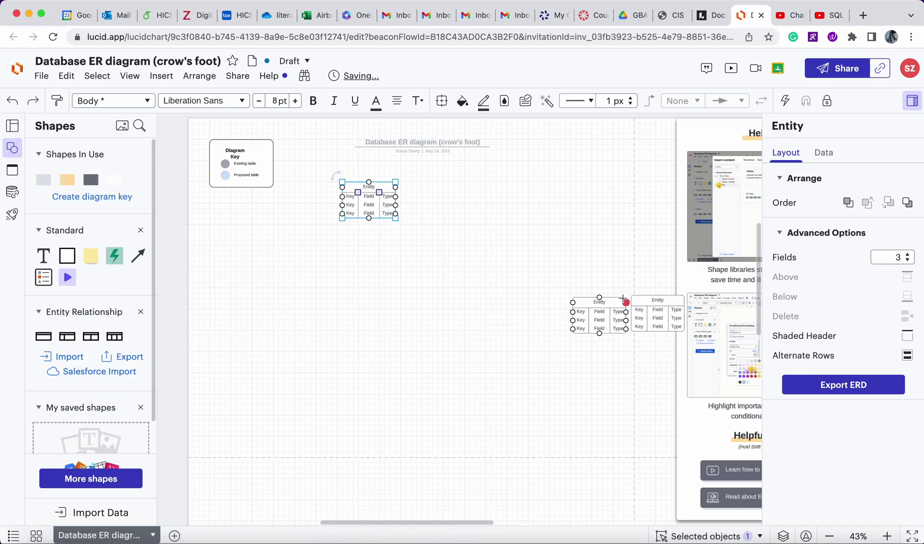
pyautogui.moveTo(616, 304); pyautogui.dragTo(306, 288)
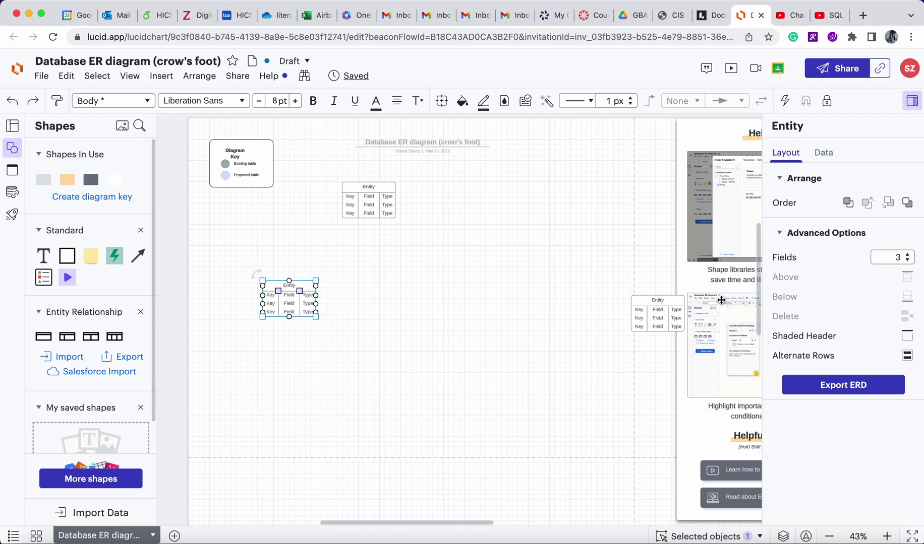
pyautogui.moveTo(668, 301); pyautogui.dragTo(422, 310)
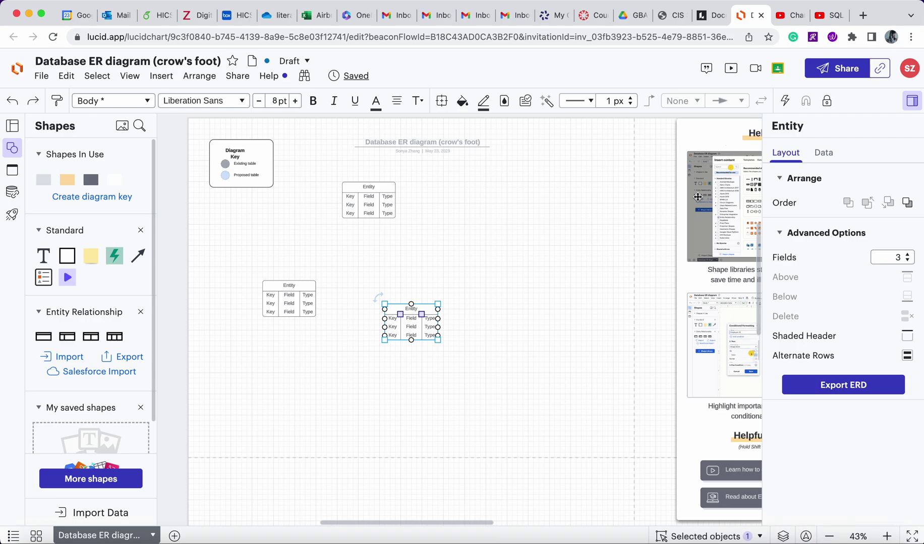
pyautogui.scroll(-1, 655, 302)
pyautogui.scroll(4, 563, 328)
pyautogui.hscroll(-3, 564, 324)
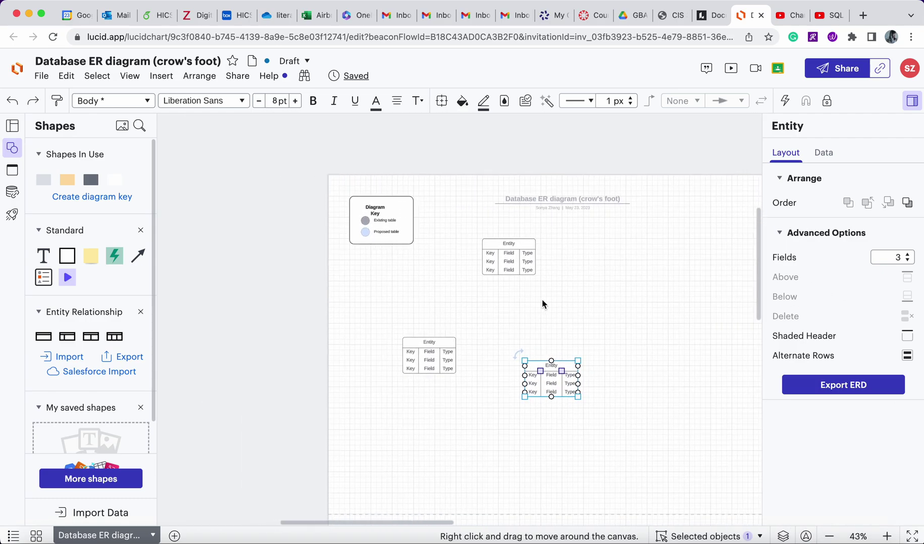
pyautogui.scroll(-3, 541, 299)
pyautogui.click(886, 536)
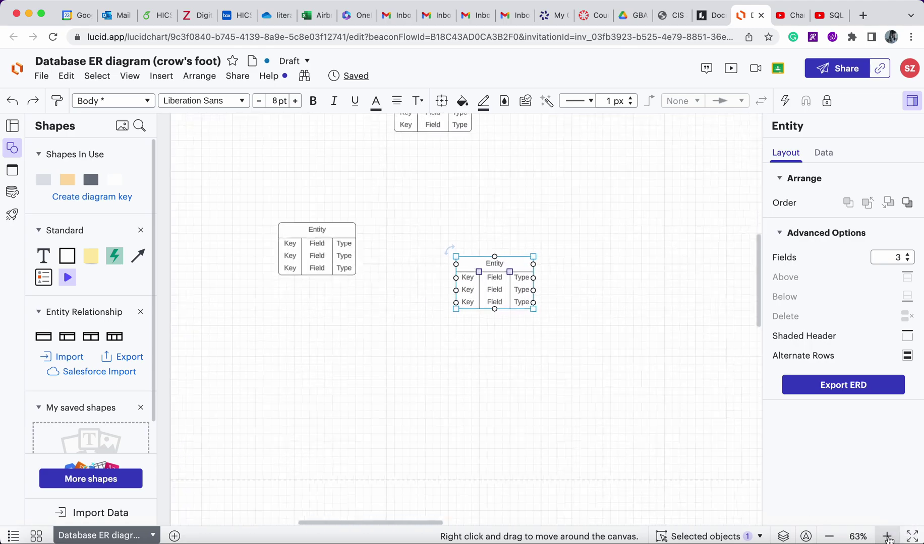
pyautogui.moveTo(615, 225); pyautogui.dragTo(621, 280)
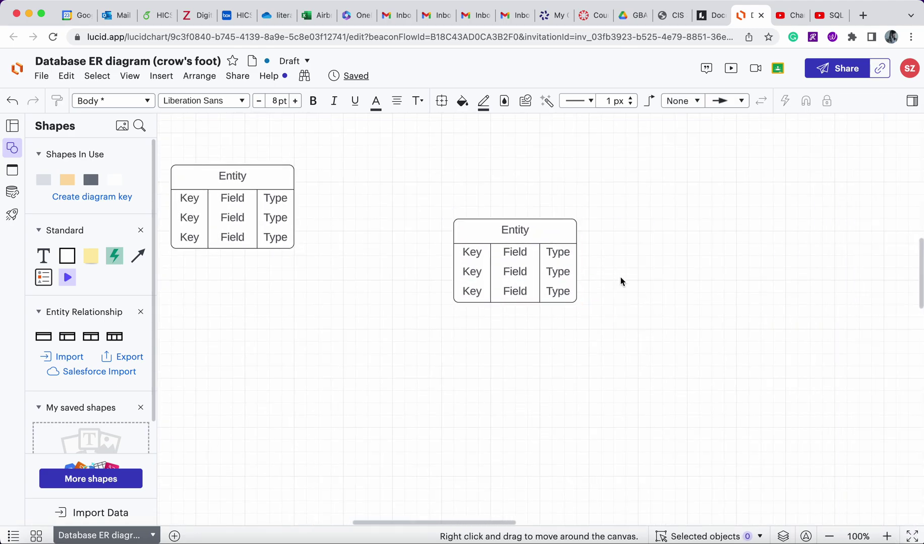
pyautogui.scroll(5, 620, 277)
pyautogui.hscroll(-2, 617, 277)
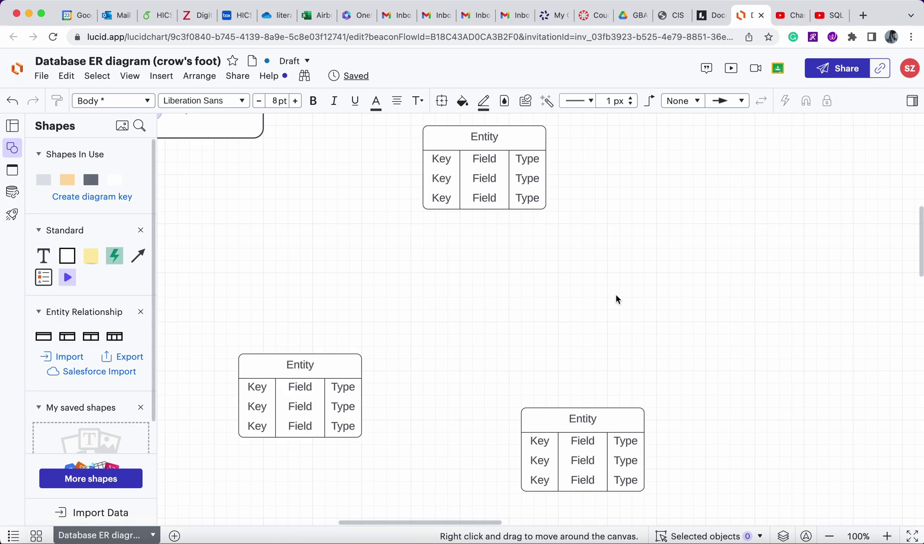
pyautogui.doubleClick(479, 138)
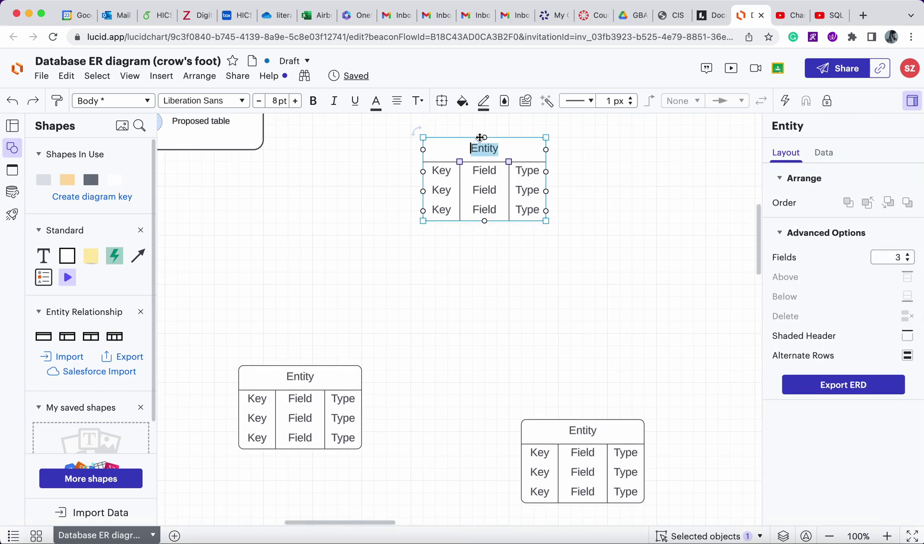
pyautogui.click(493, 272)
# Step: Replace the diagram title text with CAMPGROUND ERD DIAGRAM
pyautogui.scroll(5, 493, 272)
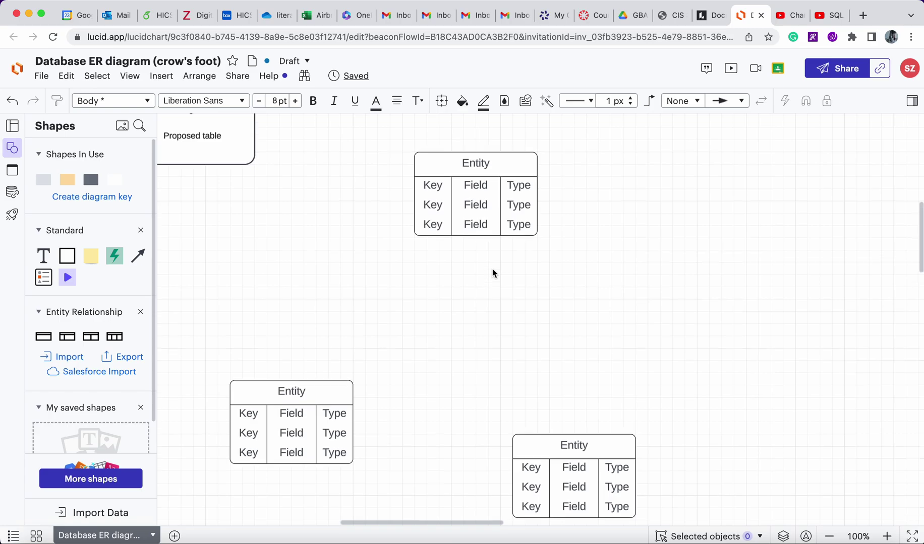
pyautogui.doubleClick(534, 223)
pyautogui.click(568, 222)
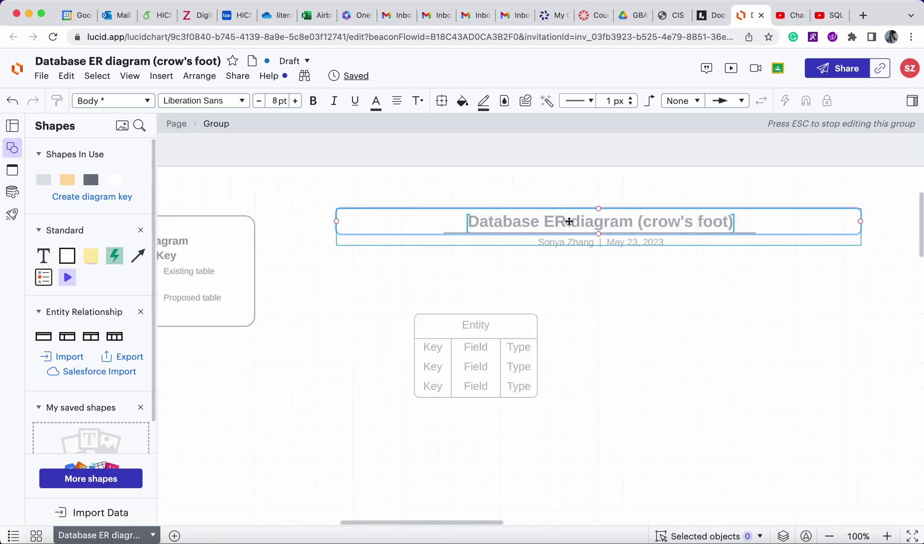
pyautogui.press('super+a')
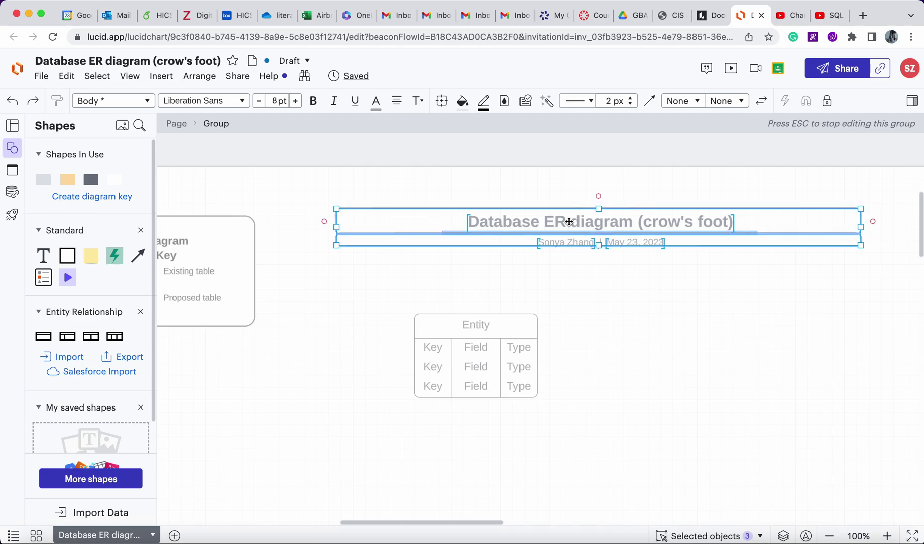
pyautogui.doubleClick(588, 219)
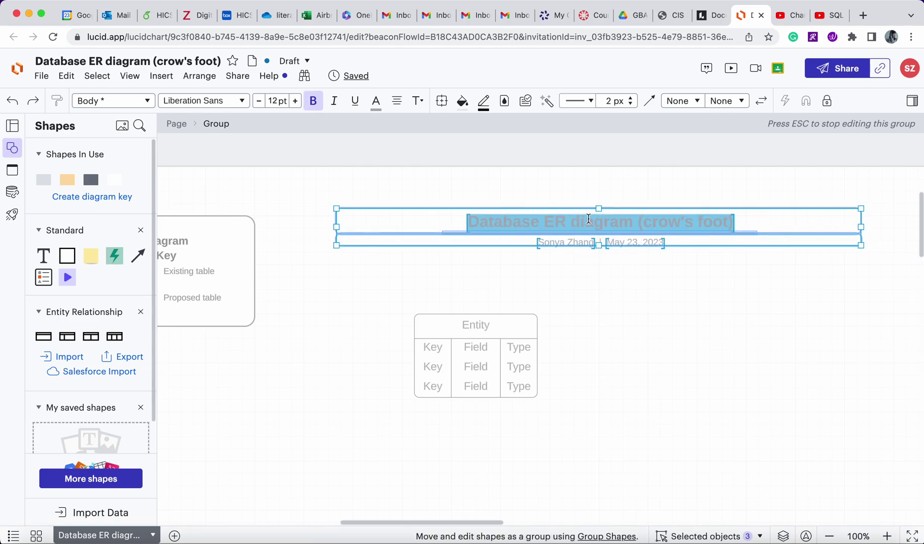
pyautogui.press('BackSpace')
pyautogui.write('CAMP')
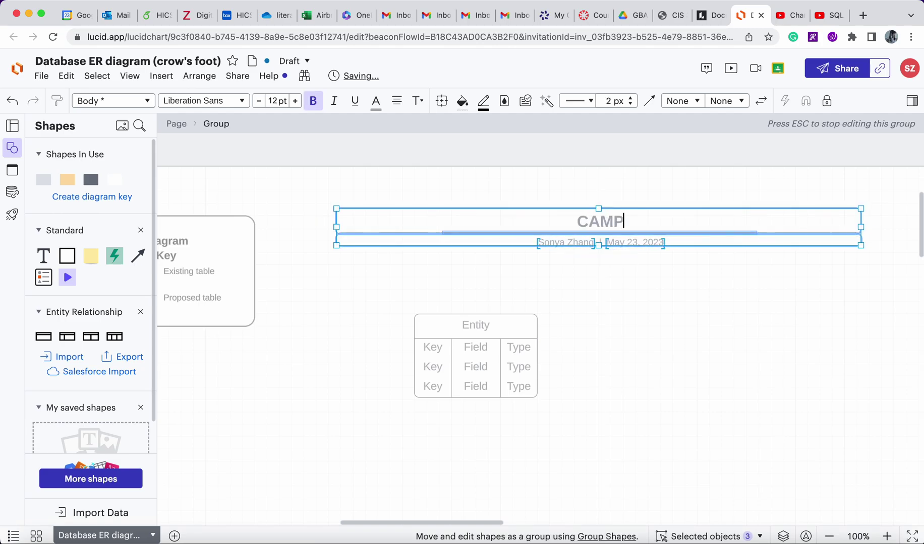
pyautogui.write('GROUND')
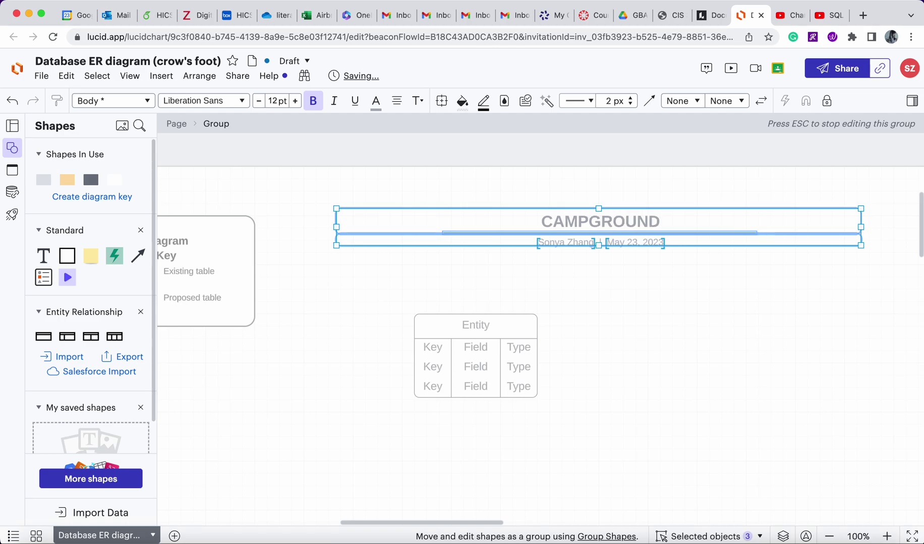
pyautogui.write(' E')
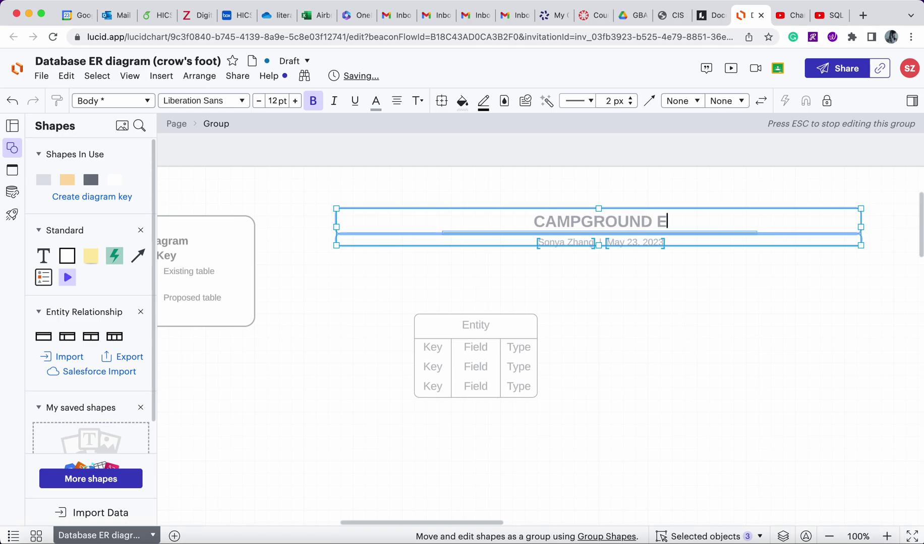
pyautogui.write('RD DI')
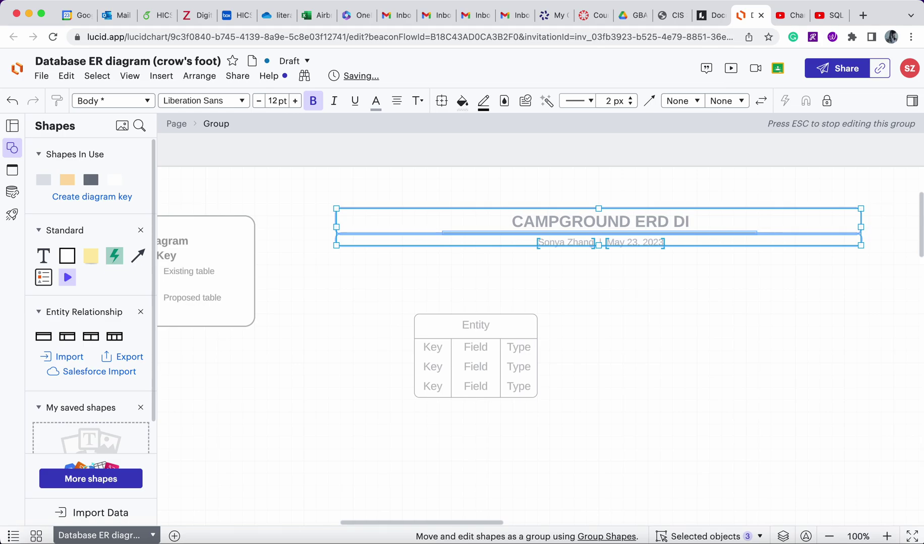
pyautogui.write('AGRAM')
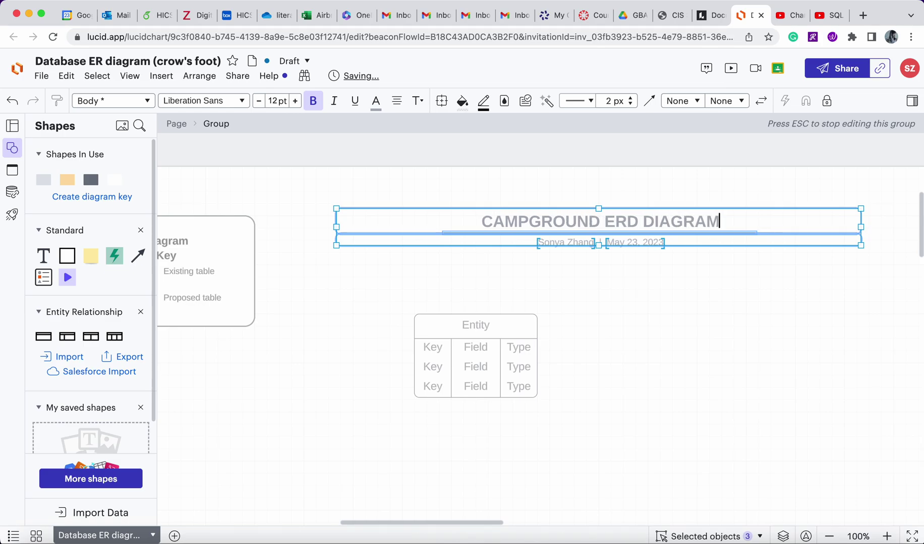
# Step: Open the name of the entity below the diagram title for editing
pyautogui.click(484, 325)
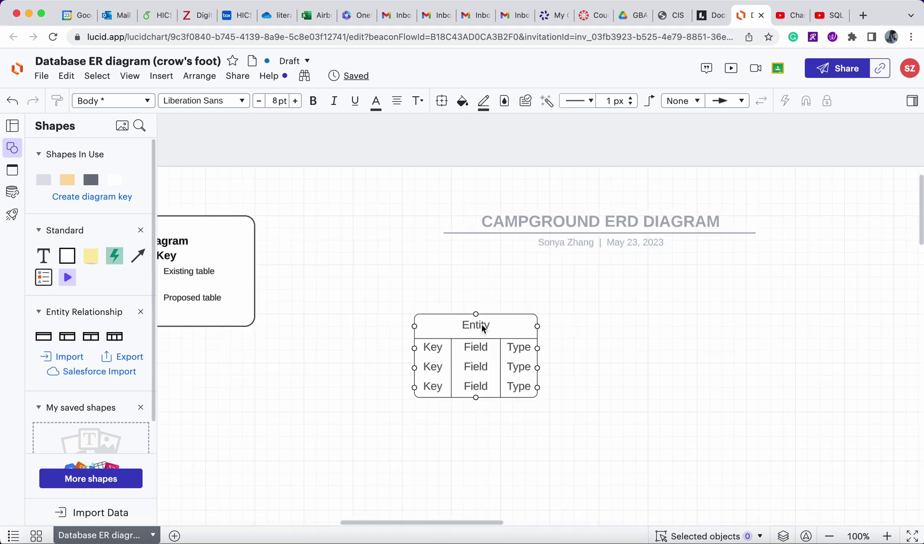
pyautogui.doubleClick(477, 325)
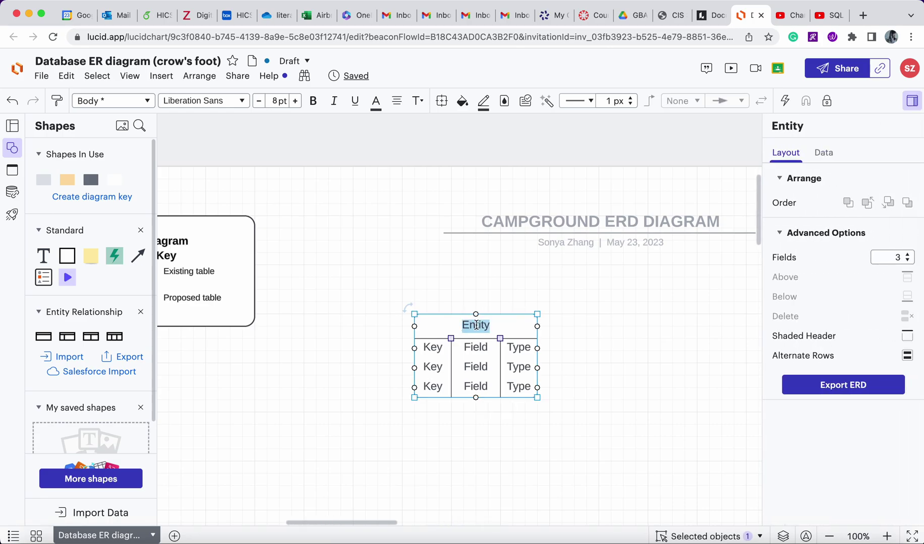
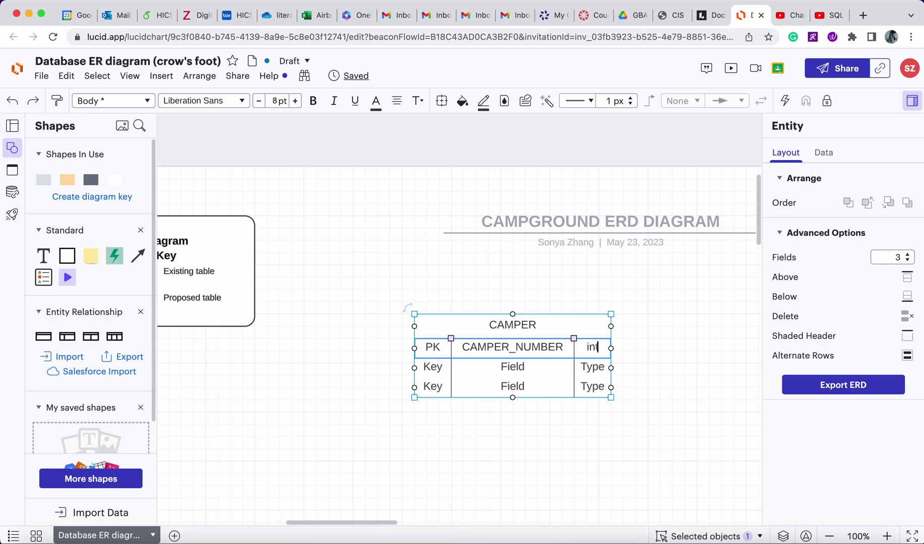
# Step: Name the CAMPER entity's second field CAMPER_LAST_NAME and its third field CAMPER_FIRST_NAME, reusing the copied name
pyautogui.click(518, 370)
pyautogui.doubleClick(519, 371)
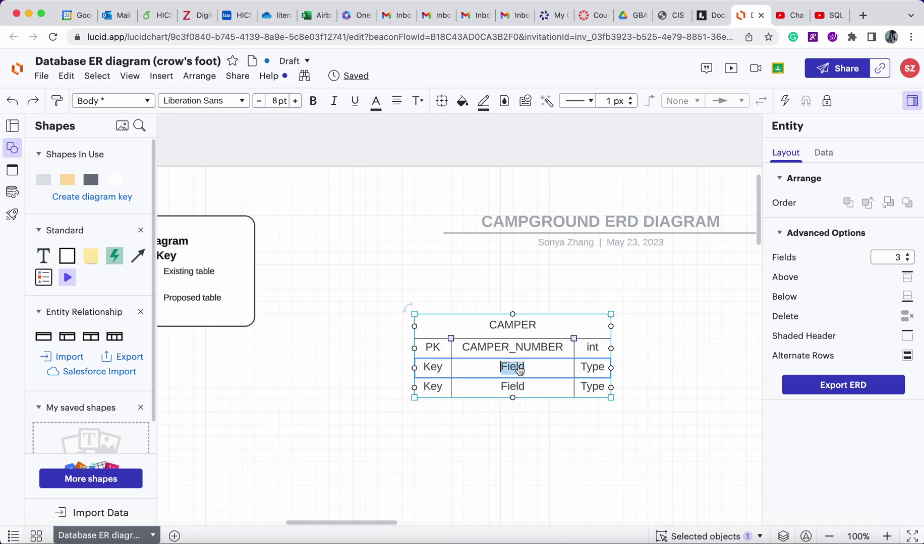
pyautogui.write('CAMPER_LAST_NAME')
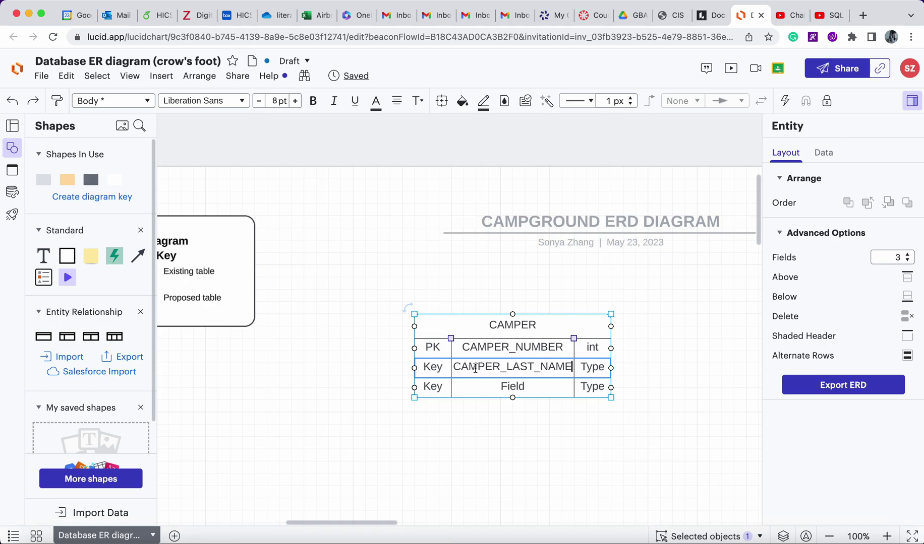
pyautogui.doubleClick(455, 370)
pyautogui.hotkey('ctrl', 'c')
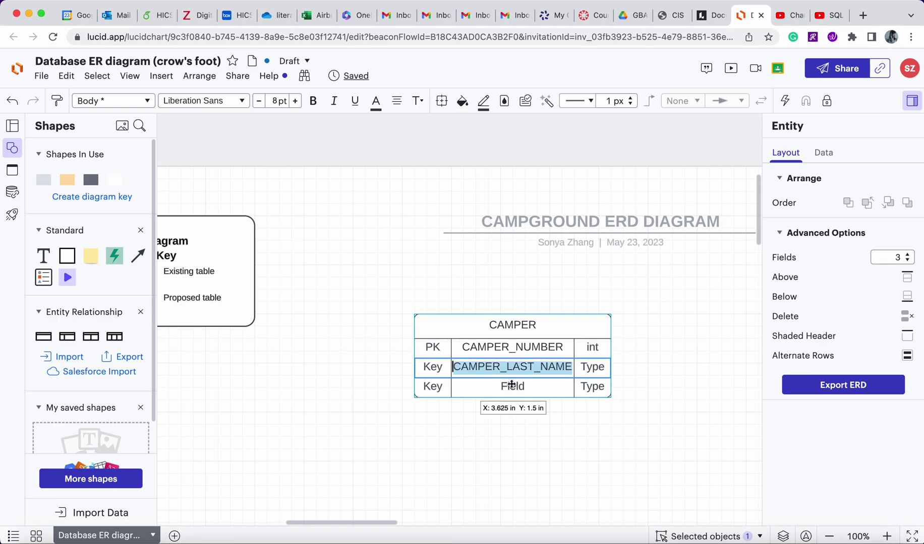
pyautogui.doubleClick(512, 387)
pyautogui.hotkey('ctrl', 'v')
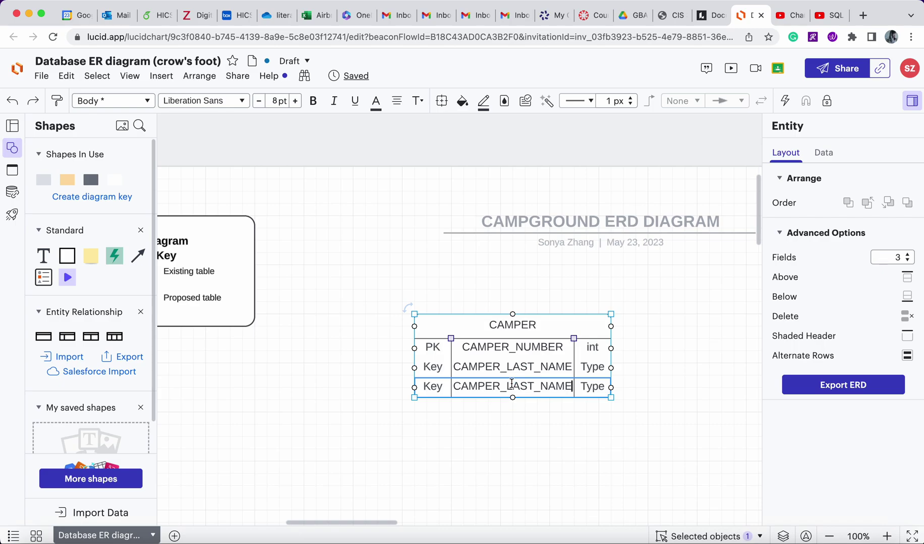
pyautogui.doubleClick(520, 386)
pyautogui.write('FIRST')
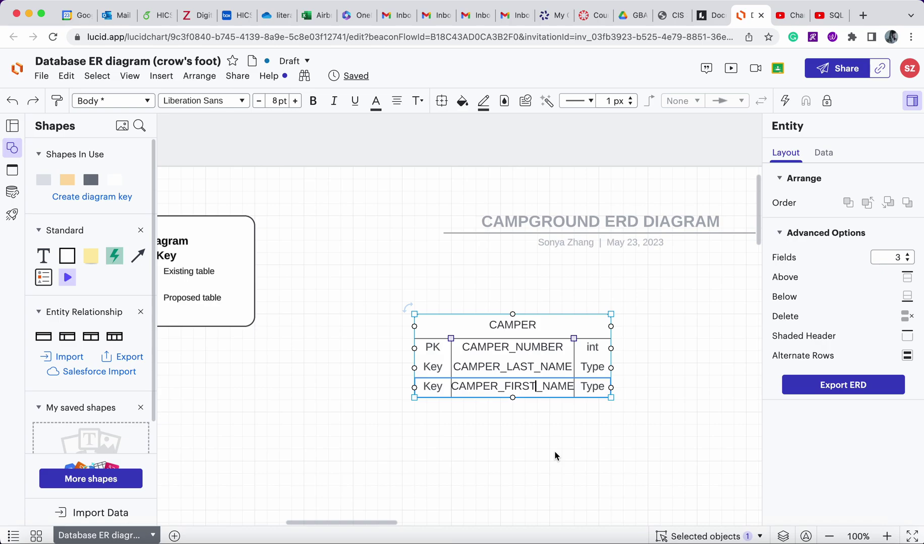
# Step: Add seven more field rows below CAMPER_FIRST_NAME in the CAMPER entity, for ten fields in total
pyautogui.moveTo(596, 322); pyautogui.dragTo(597, 322)
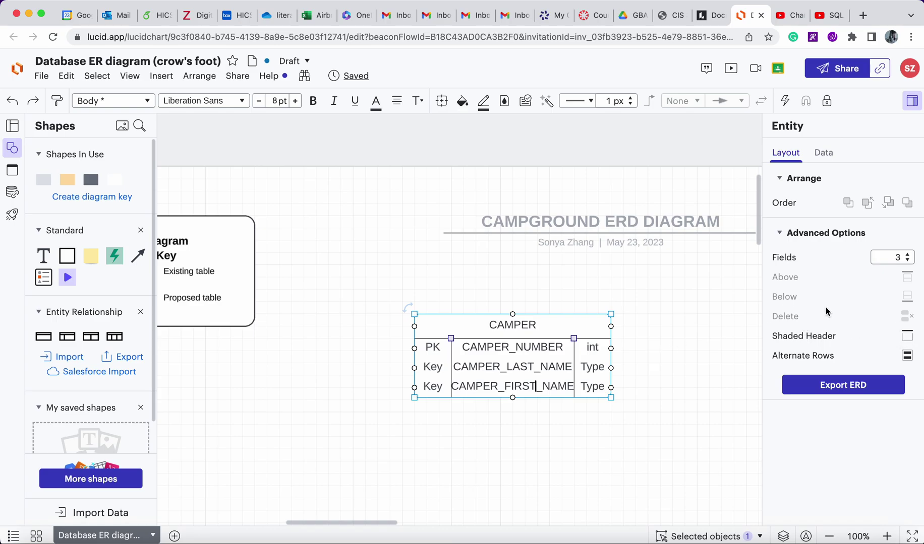
pyautogui.click(524, 429)
pyautogui.click(507, 383)
pyautogui.click(482, 392)
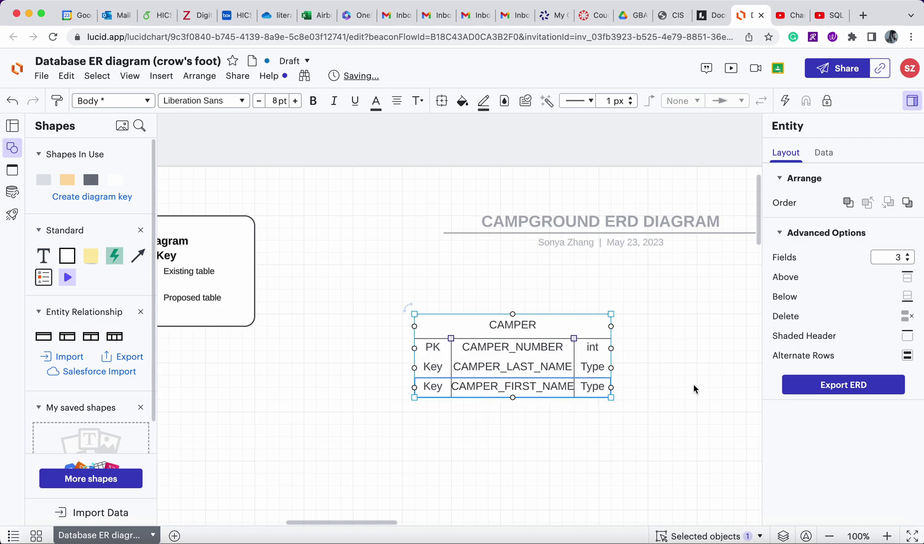
pyautogui.click(907, 296)
pyautogui.click(907, 297)
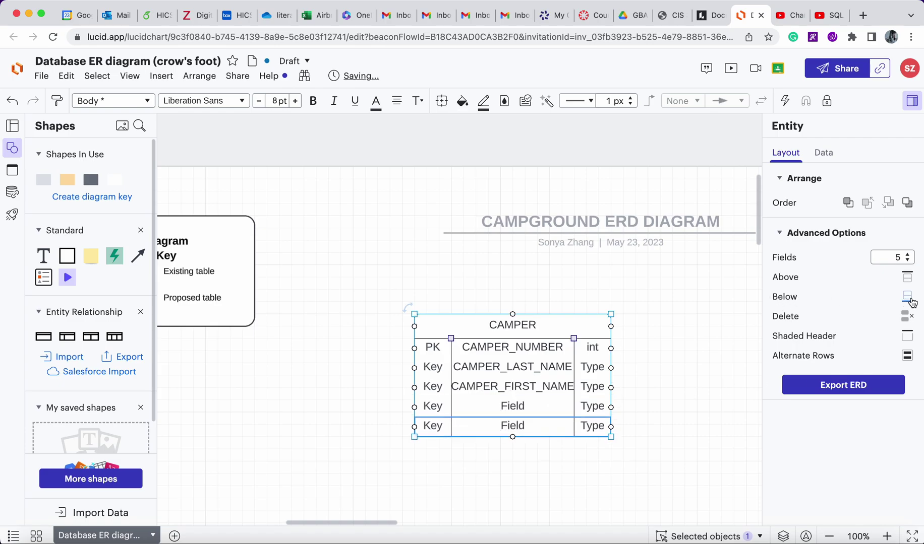
pyautogui.click(907, 296)
pyautogui.click(907, 297)
pyautogui.click(907, 297)
pyautogui.click(907, 296)
pyautogui.click(907, 297)
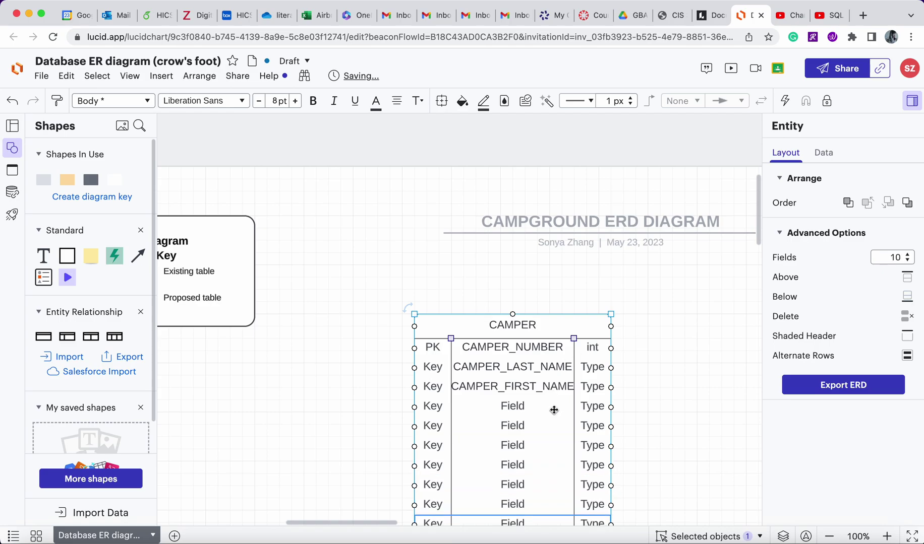
# Step: Set the data type of CAMPER_LAST_NAME to varchar(50)
pyautogui.doubleClick(589, 370)
pyautogui.write('VARCH')
pyautogui.press('BackSpace')
pyautogui.press('BackSpace')
pyautogui.press('BackSpace')
pyautogui.press('BackSpace')
pyautogui.press('BackSpace')
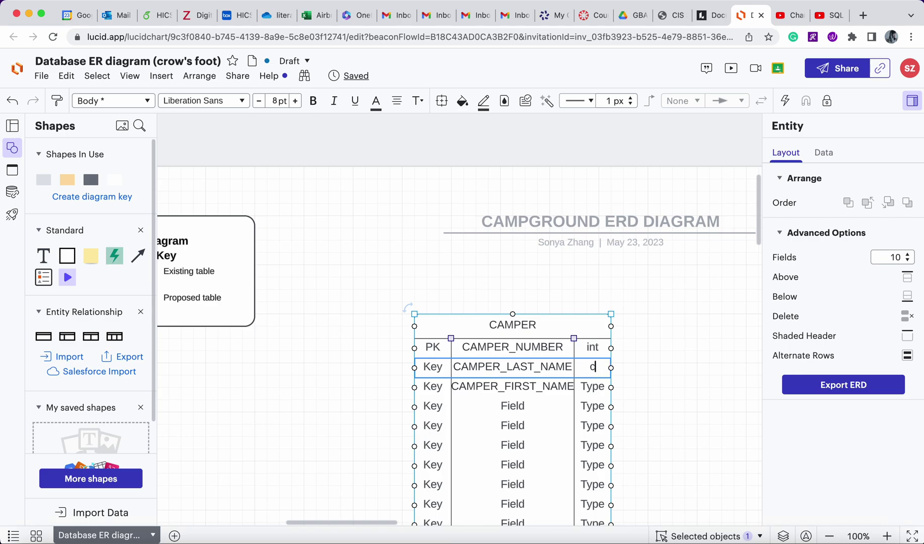
pyautogui.write('varchar(50)')
pyautogui.click(681, 427)
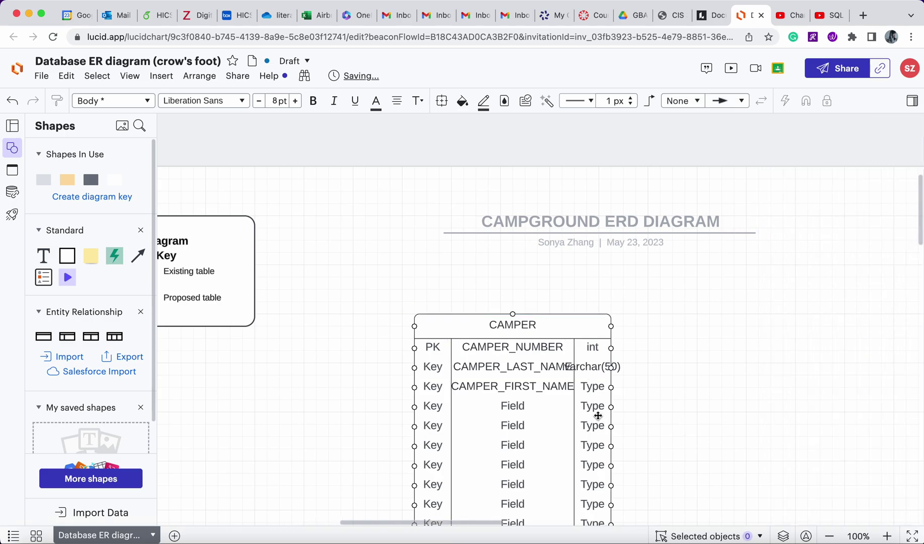
# Step: Widen the CAMPER entity and its type column so that varchar(50) fits inside the column
pyautogui.click(605, 324)
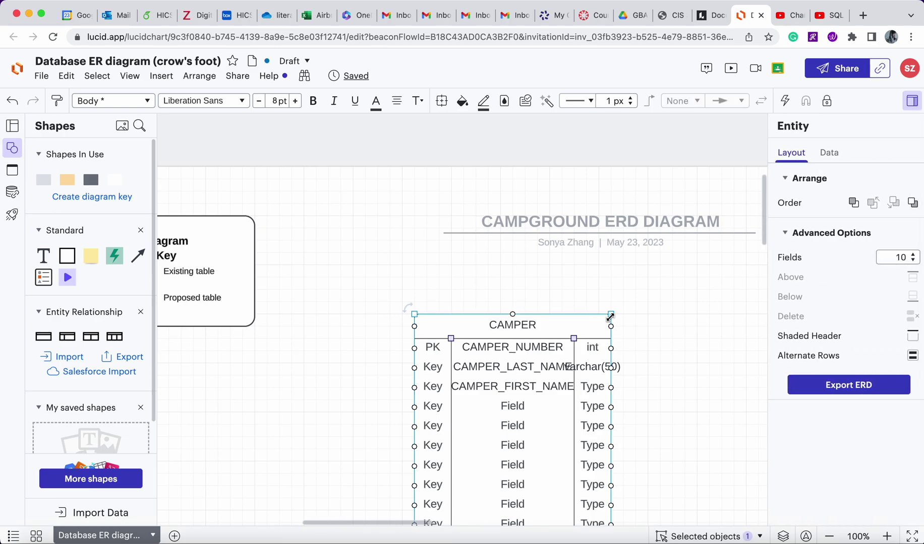
pyautogui.scroll(-2, 609, 303)
pyautogui.moveTo(610, 280); pyautogui.dragTo(672, 281)
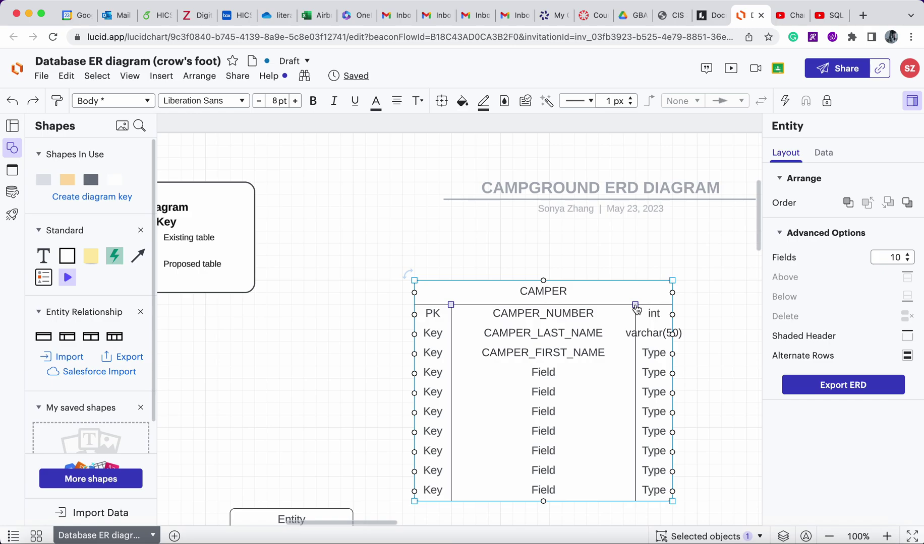
pyautogui.moveTo(636, 309); pyautogui.dragTo(598, 312)
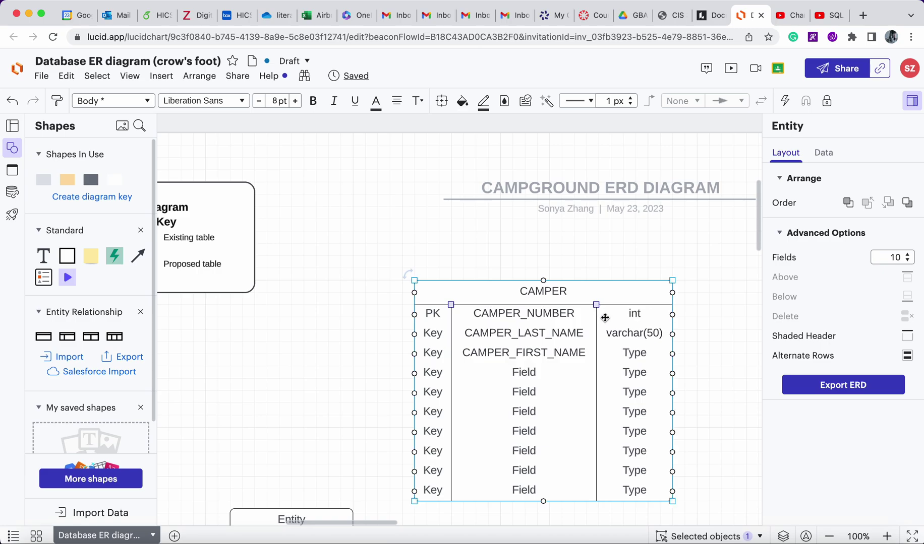
# Step: Set the data type of CAMPER_FIRST_NAME to varchar(50) as well
pyautogui.doubleClick(626, 337)
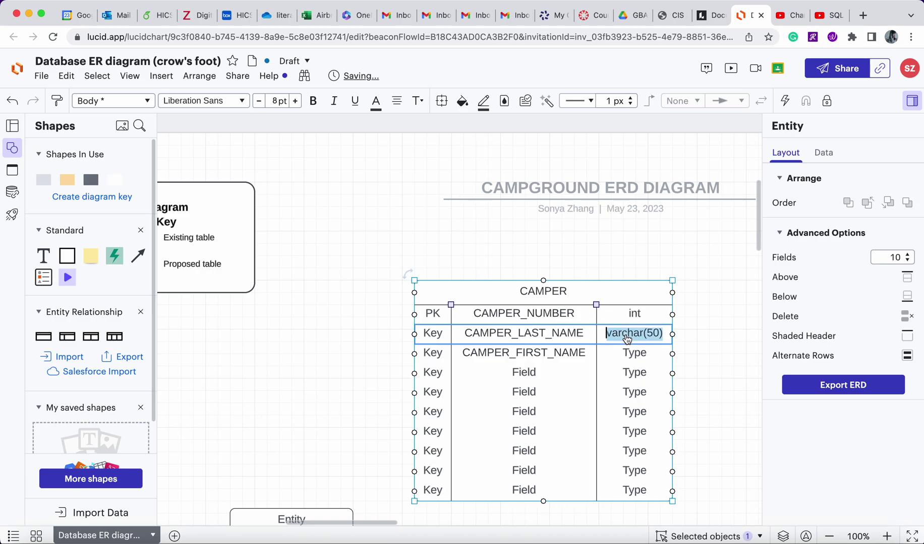
pyautogui.doubleClick(635, 354)
pyautogui.write('varchar(50)')
pyautogui.click(701, 358)
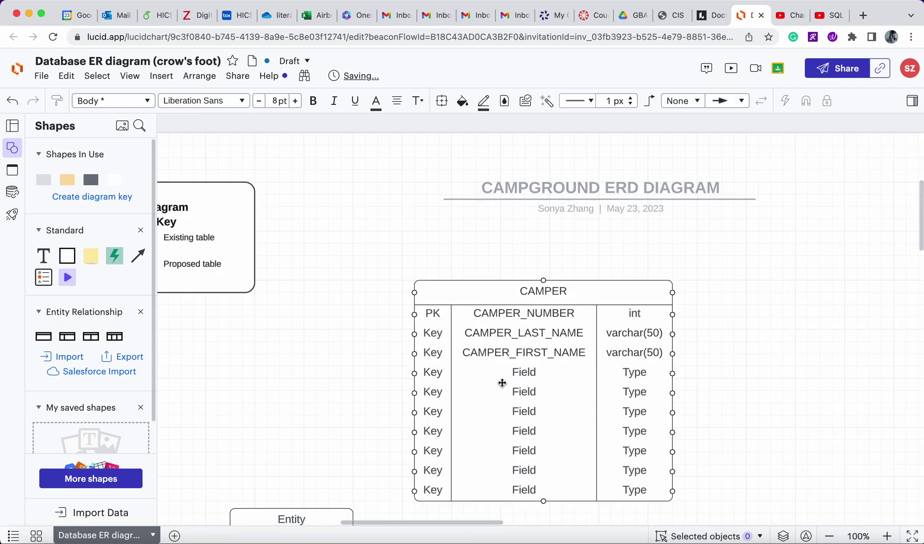
# Step: Begin renaming the blank entity below and to the left of CAMPER, entering R as the first letter
pyautogui.scroll(-4, 735, 423)
pyautogui.hscroll(-1, 735, 423)
pyautogui.scroll(1, 735, 423)
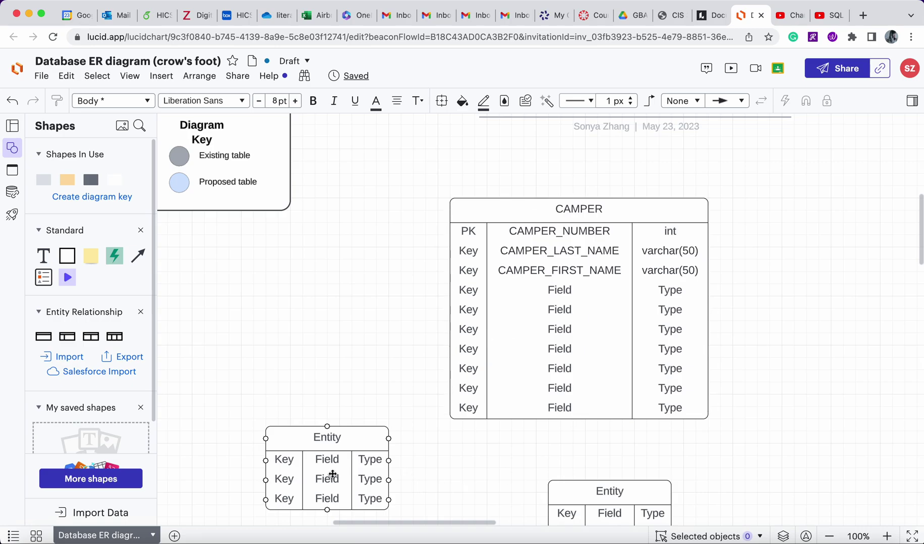
pyautogui.doubleClick(327, 437)
pyautogui.write('R')
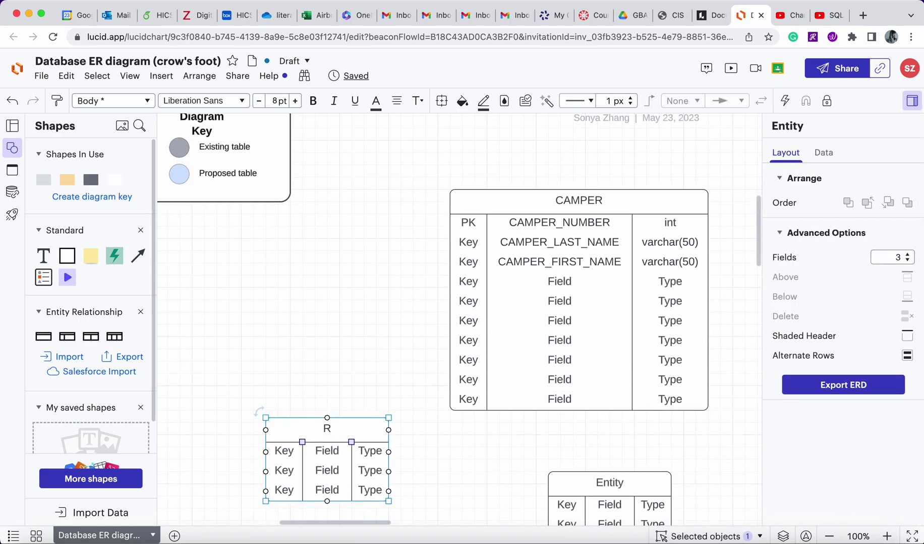
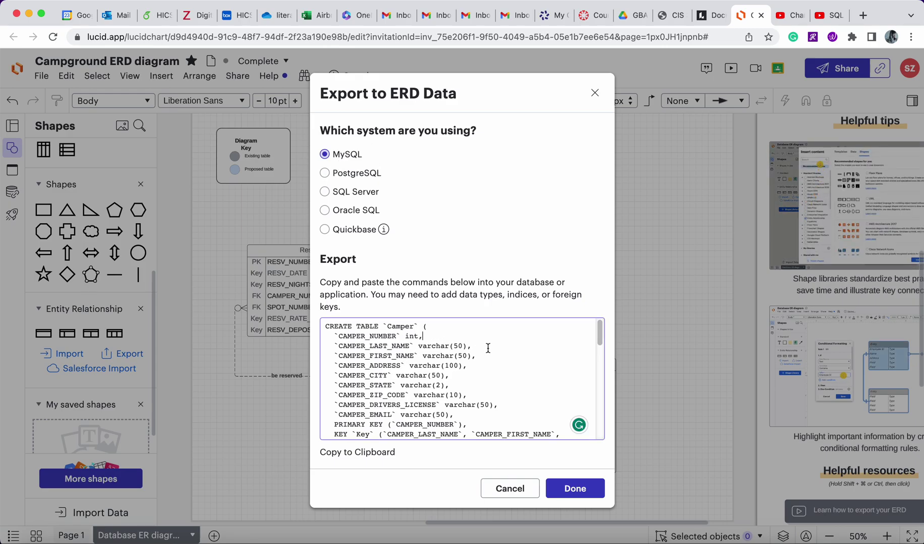
# Step: Examine the exported MySQL CREATE TABLE commands for the Camper and Spot tables
pyautogui.scroll(-3, 488, 349)
pyautogui.scroll(2, 488, 349)
pyautogui.scroll(2, 488, 348)
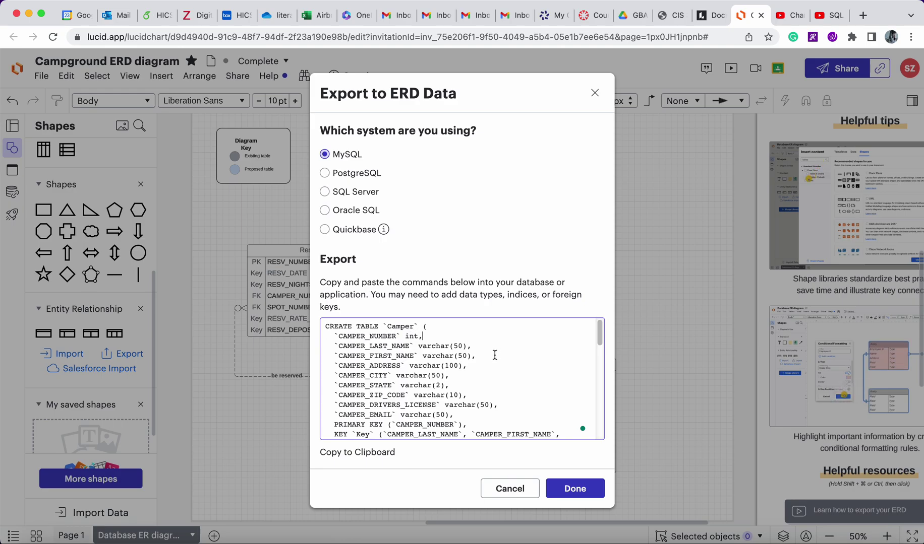
pyautogui.scroll(-2, 480, 360)
pyautogui.scroll(2, 480, 360)
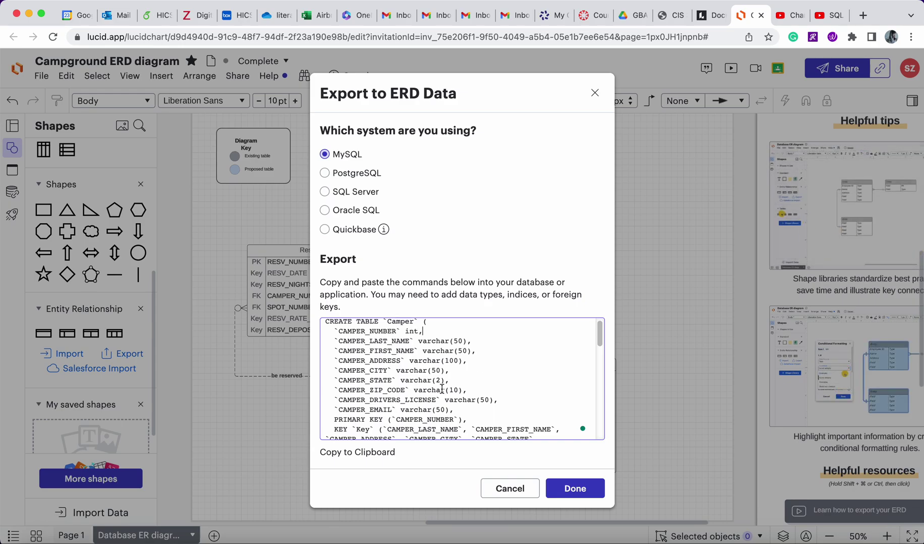
pyautogui.scroll(-6, 357, 388)
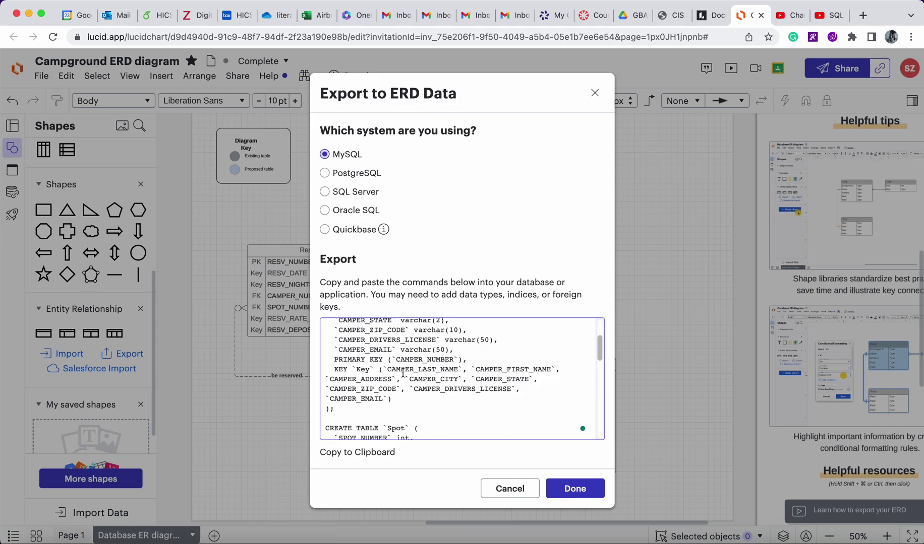
pyautogui.scroll(-5, 432, 415)
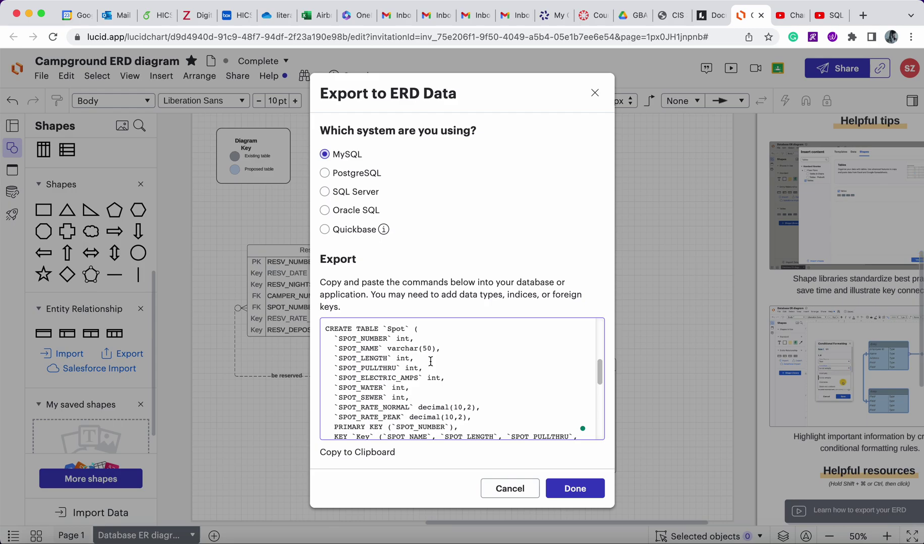
# Step: Examine the rest of the exported commands, including the Reservation table's foreign keys that reference Camper and Spot
pyautogui.scroll(-2, 431, 361)
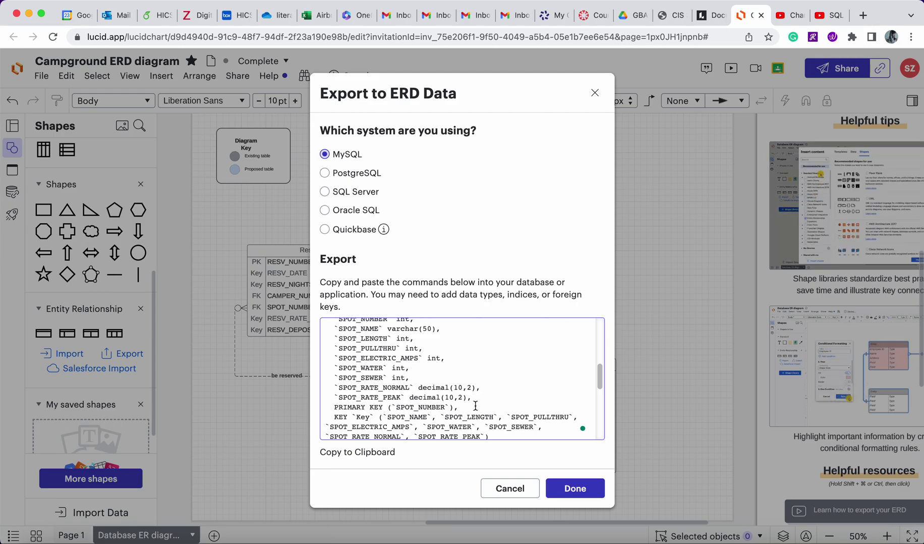
pyautogui.scroll(-5, 475, 406)
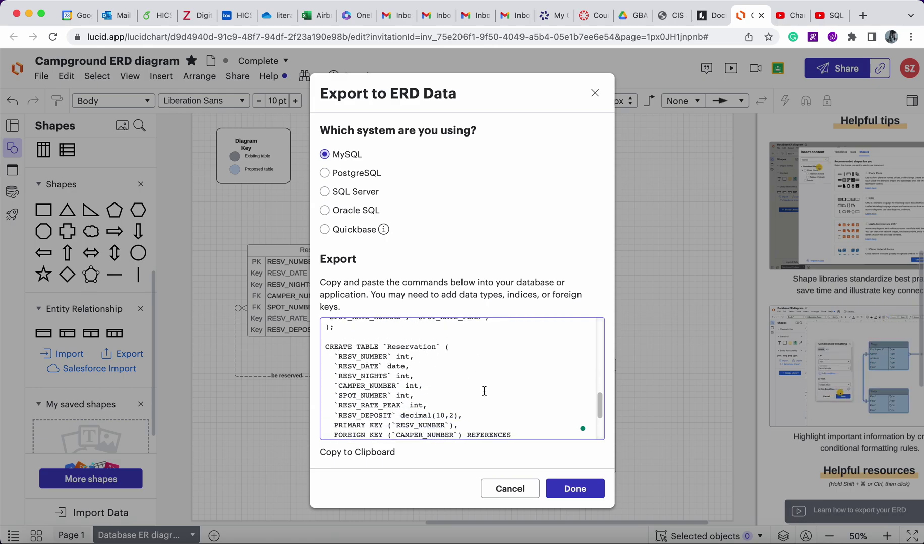
pyautogui.scroll(-2, 484, 392)
pyautogui.scroll(-2, 484, 391)
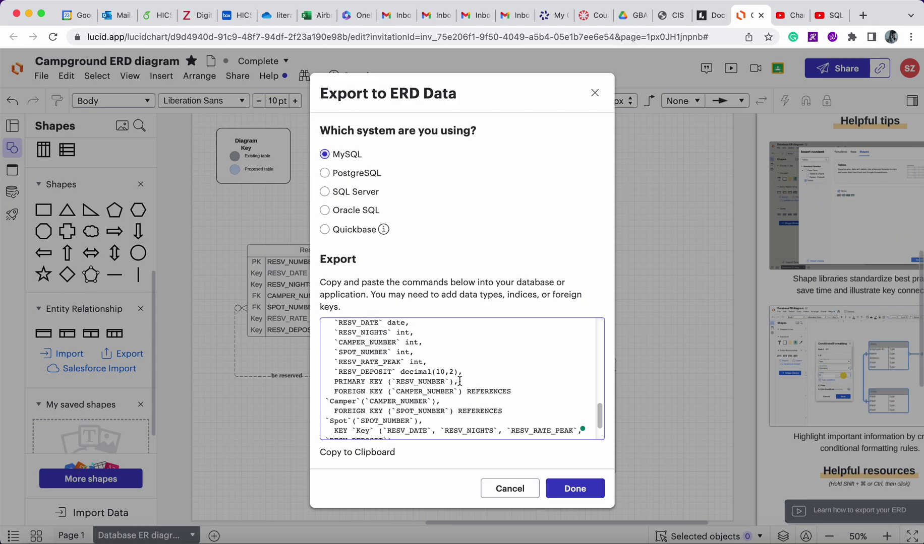
pyautogui.scroll(-3, 381, 381)
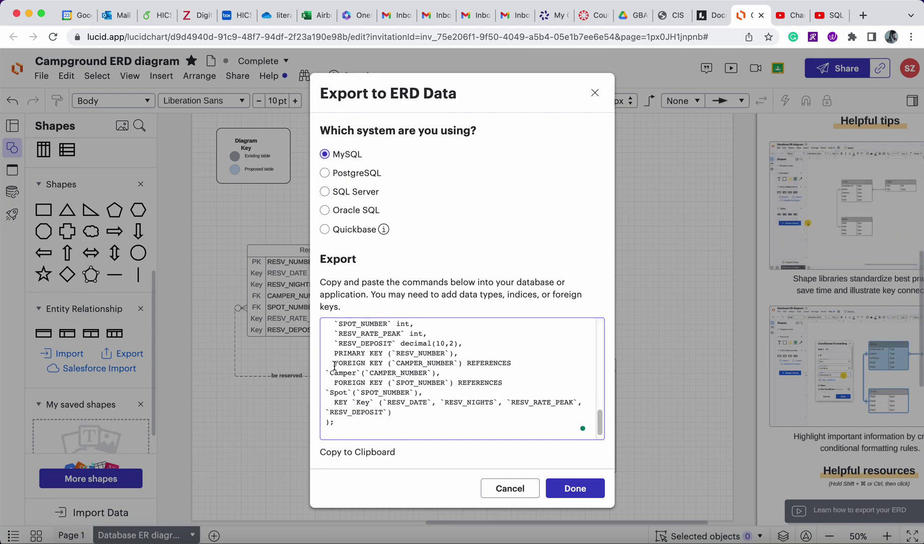
pyautogui.moveTo(334, 367); pyautogui.dragTo(463, 390)
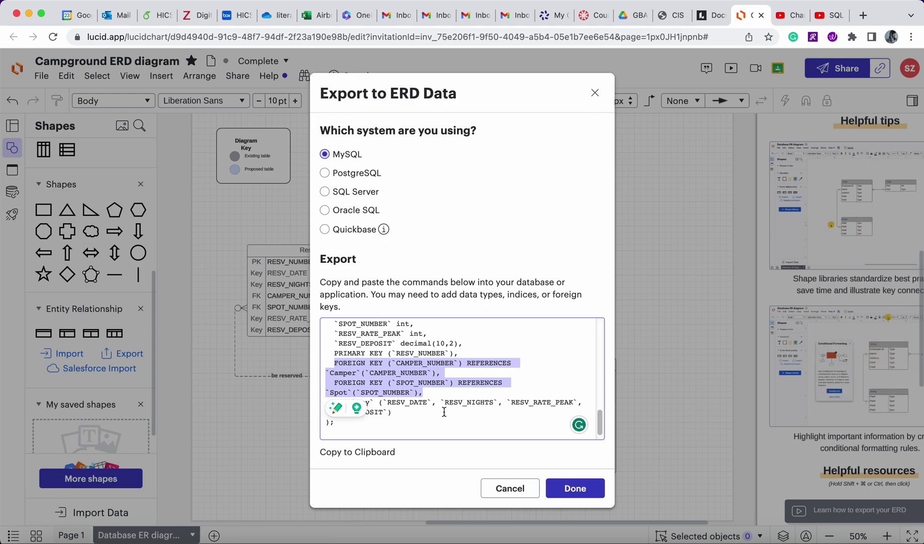
pyautogui.scroll(-1, 443, 413)
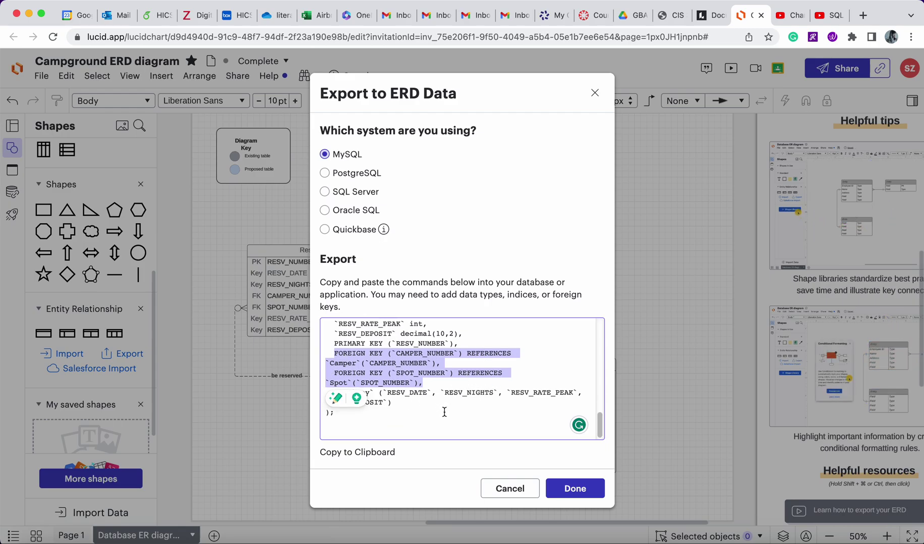
# Step: Select the entire exported MySQL script and finish the ERD export
pyautogui.click(410, 404)
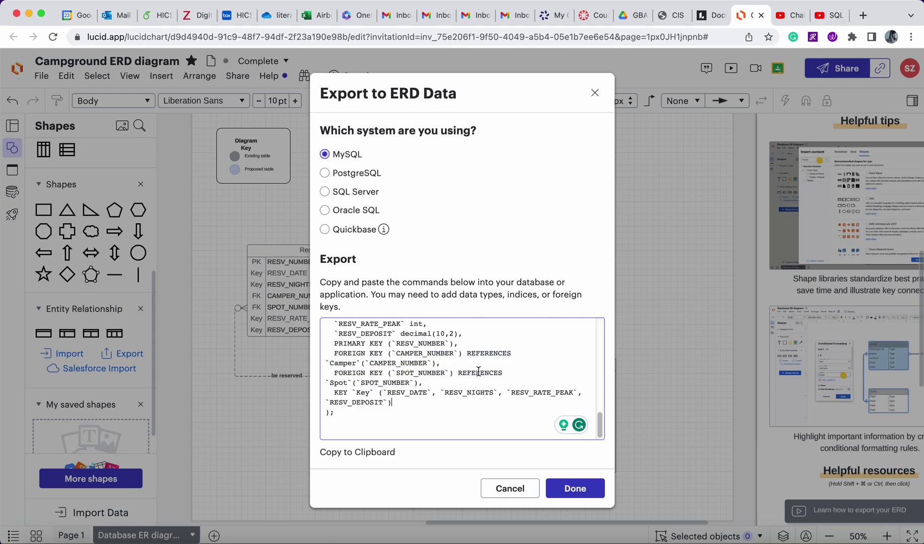
pyautogui.press('super+a')
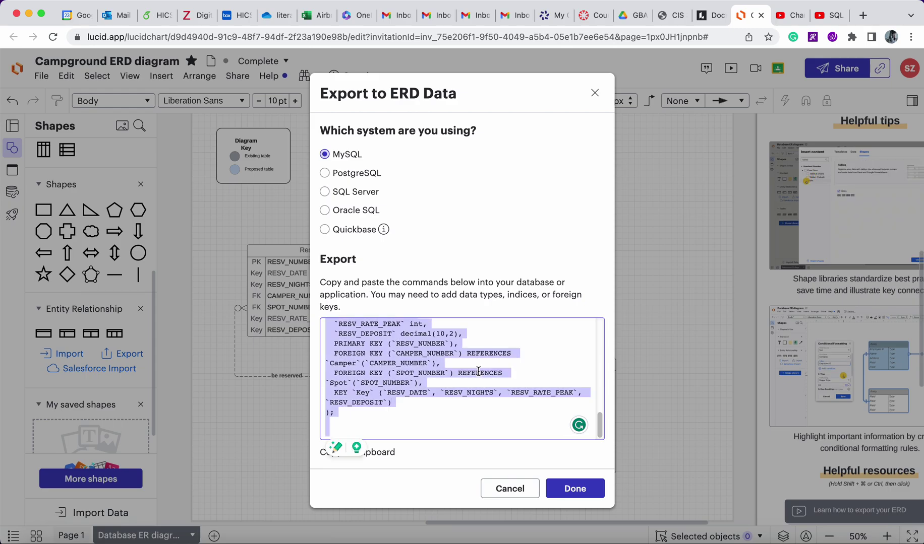
pyautogui.click(575, 489)
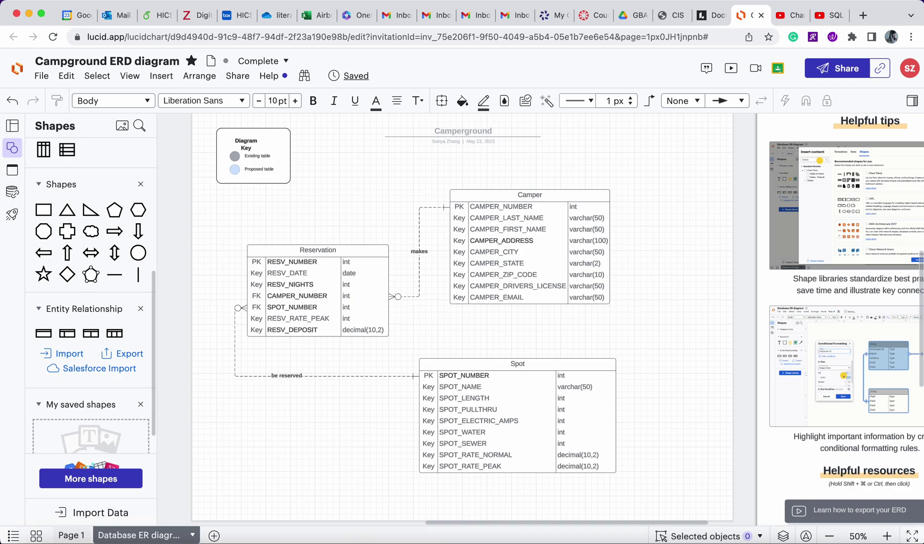
# Step: Switch to MAMP, open its WebStart page and launch phpMyAdmin from the MySQL section
pyautogui.click(358, 542)
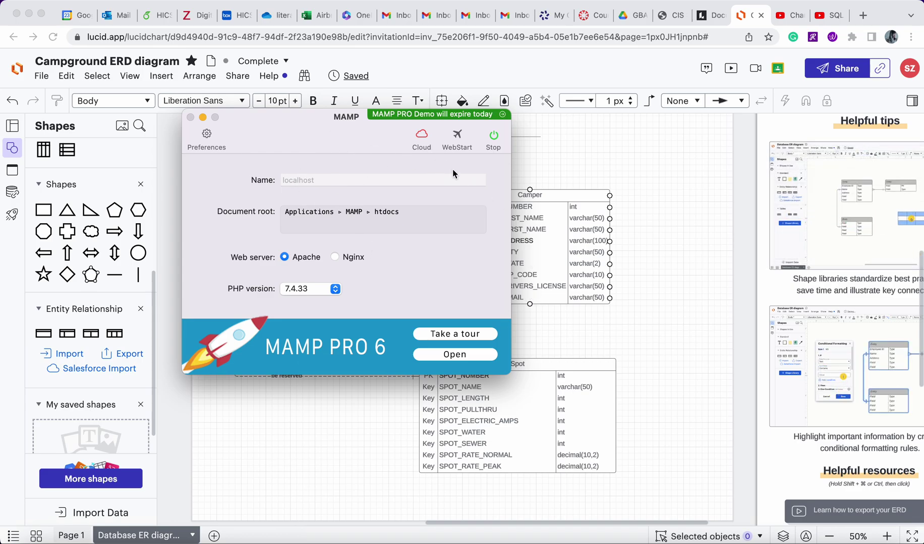
pyautogui.click(459, 134)
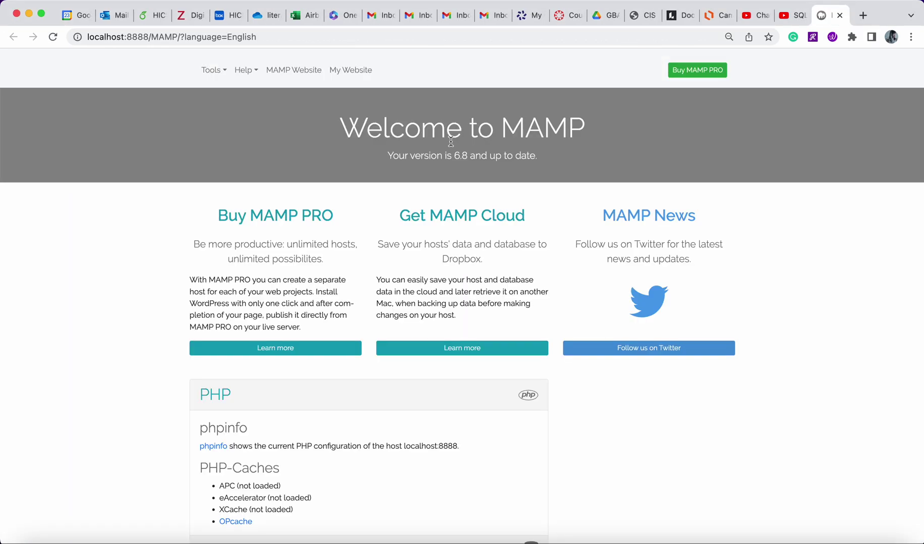
pyautogui.scroll(-2, 293, 426)
pyautogui.scroll(-5, 292, 421)
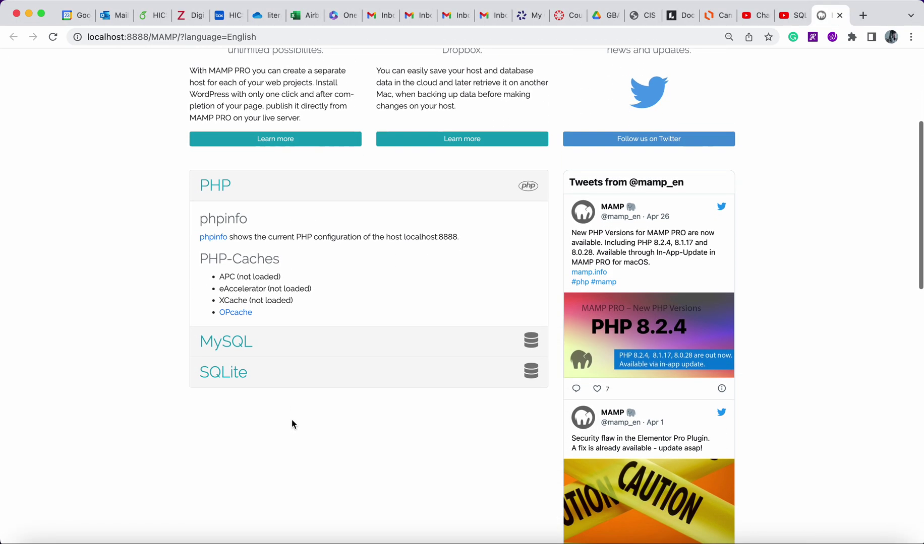
pyautogui.click(237, 341)
pyautogui.scroll(-4, 585, 499)
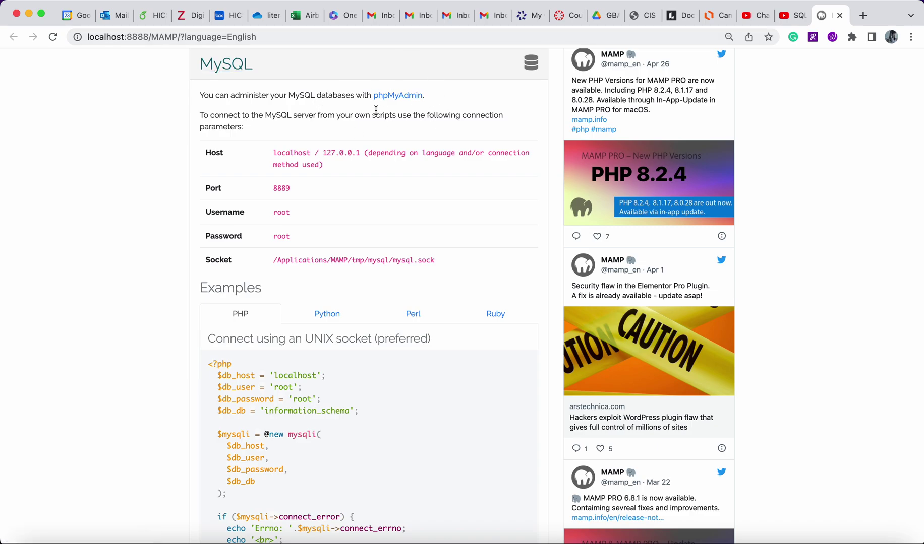
pyautogui.click(402, 96)
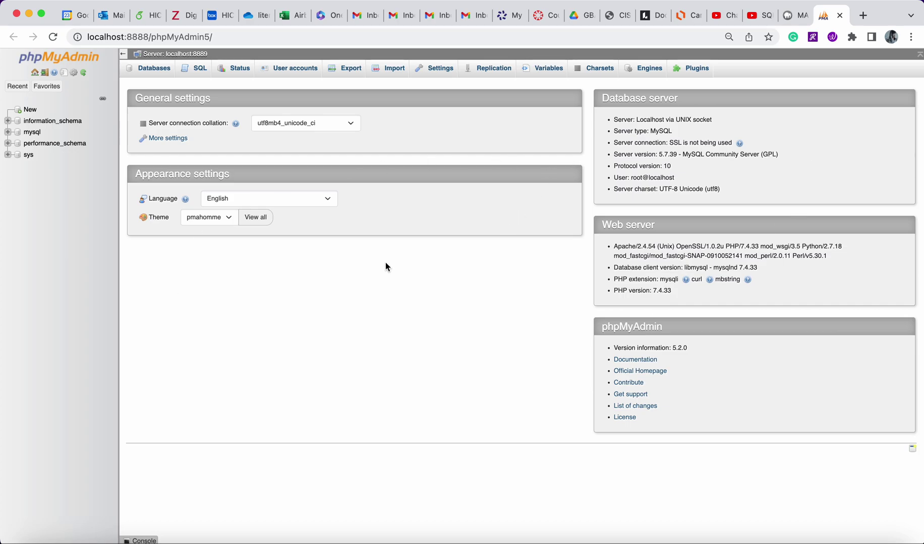
# Step: Enter a server SQL script that creates and uses database Campground (utf8, utf8_general_ci), followed by the pasted CAMPER, SPOT and RESERVATION table and data commands
pyautogui.click(196, 70)
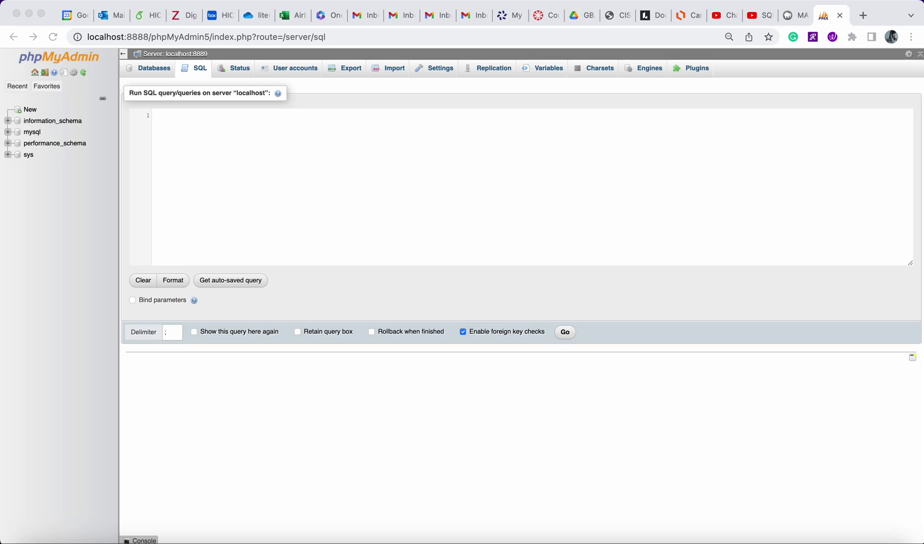
pyautogui.click(467, 171)
pyautogui.write('-- -- Database: `Campground` -- CREATE DATABASE IF NOT EXISTS `Campground` DEFAULT CHARACTER SET utf8 COLLATE utf8_general_ci; USE `Campground`;')
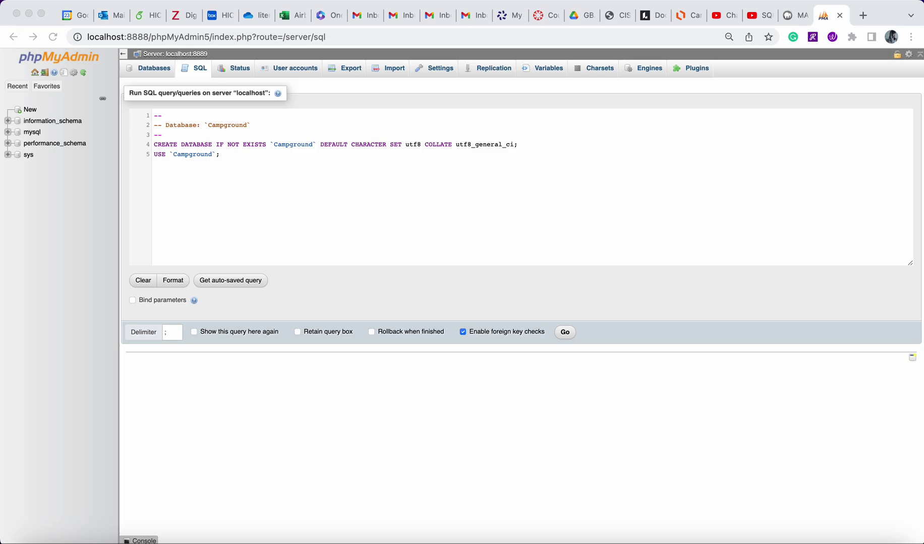
pyautogui.click(302, 213)
pyautogui.press('super+v')
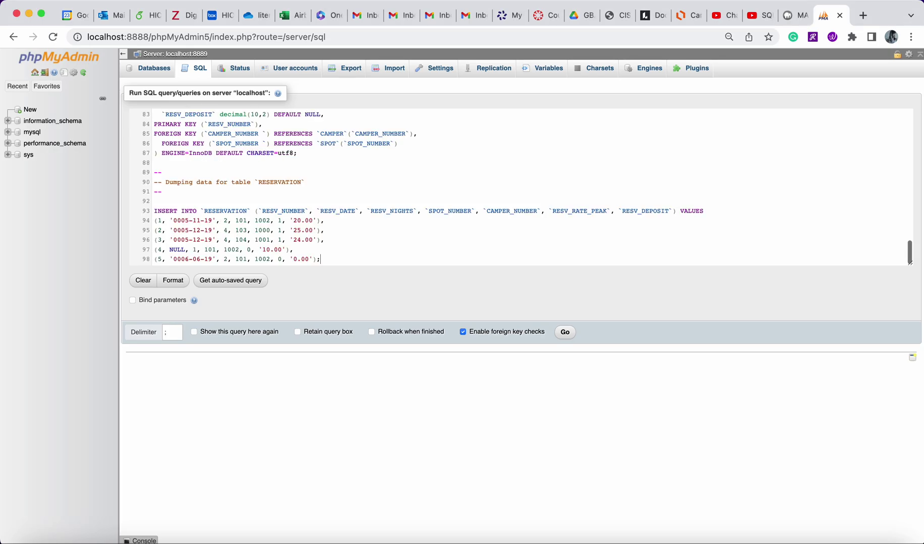
# Step: Delete the CAMPER_NUMBER and SPOT_NUMBER foreign key clauses and the comma before them from the RESERVATION table's CREATE TABLE command
pyautogui.scroll(2, 301, 212)
pyautogui.scroll(3, 301, 212)
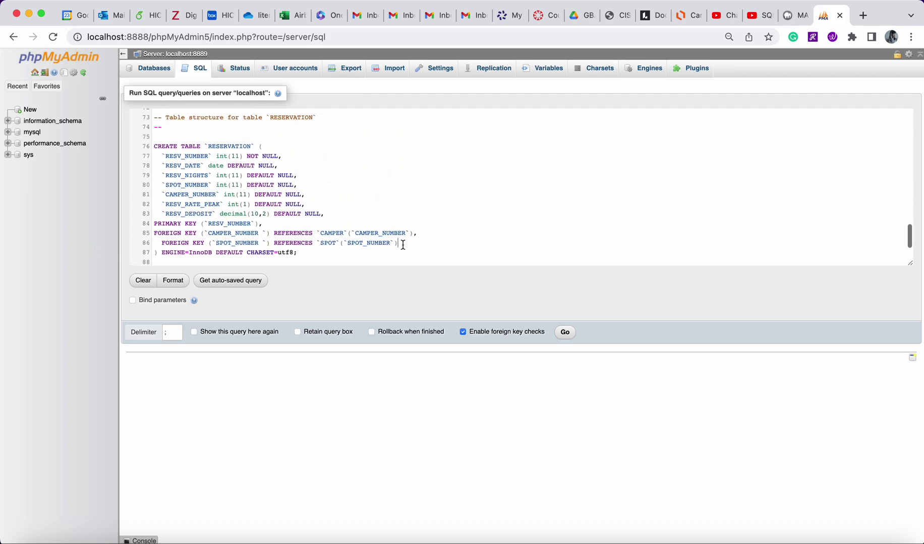
pyautogui.moveTo(403, 244); pyautogui.dragTo(264, 228)
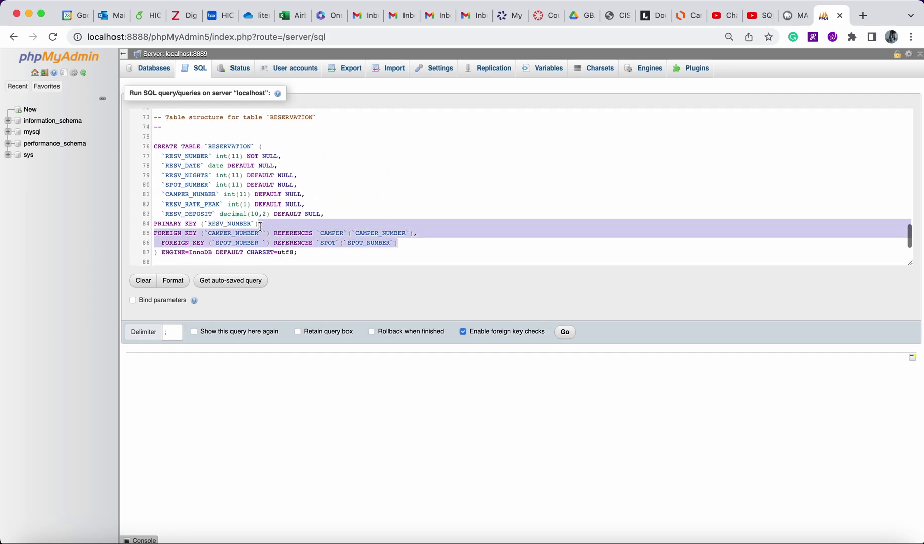
pyautogui.press('BackSpace')
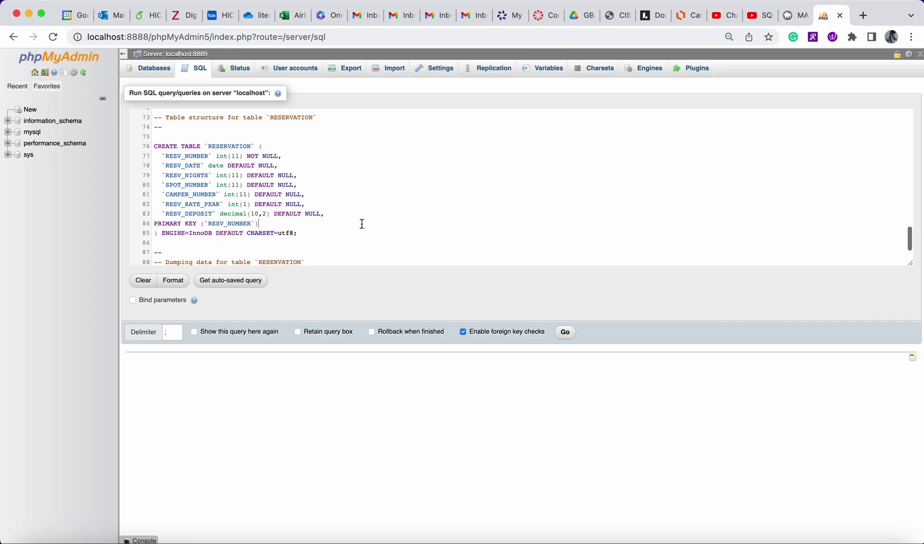
# Step: Examine the script's CREATE TABLE and INSERT commands for the CAMPER, SPOT and RESERVATION tables
pyautogui.scroll(-4, 361, 223)
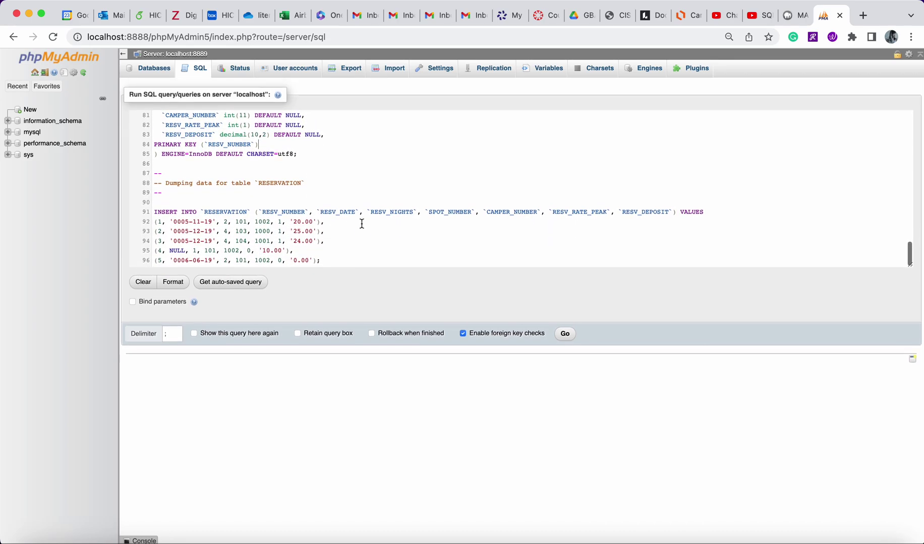
pyautogui.scroll(15, 361, 223)
pyautogui.scroll(18, 325, 206)
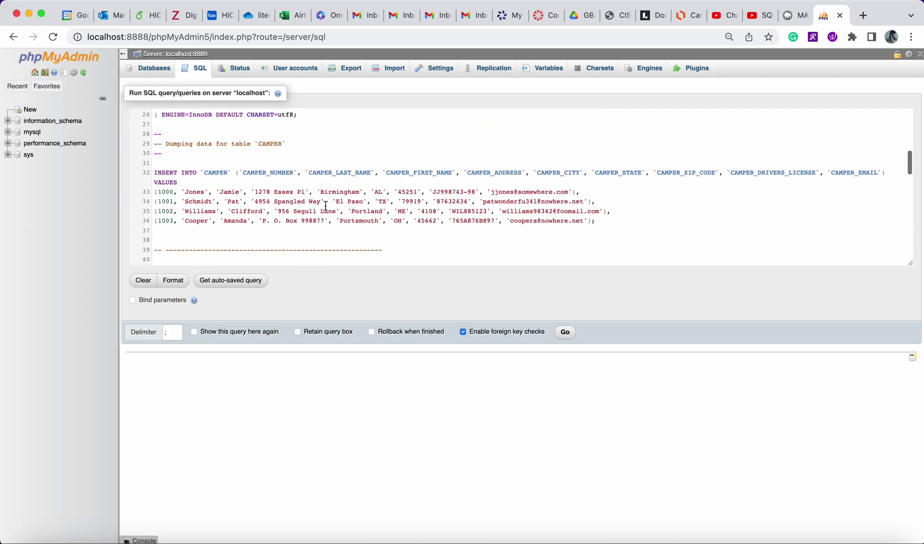
pyautogui.scroll(-18, 325, 206)
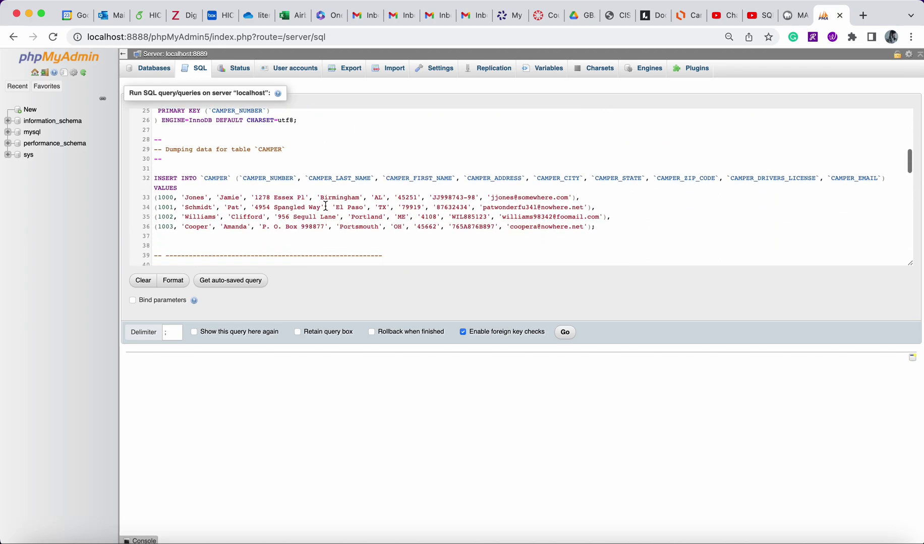
pyautogui.scroll(-1, 325, 206)
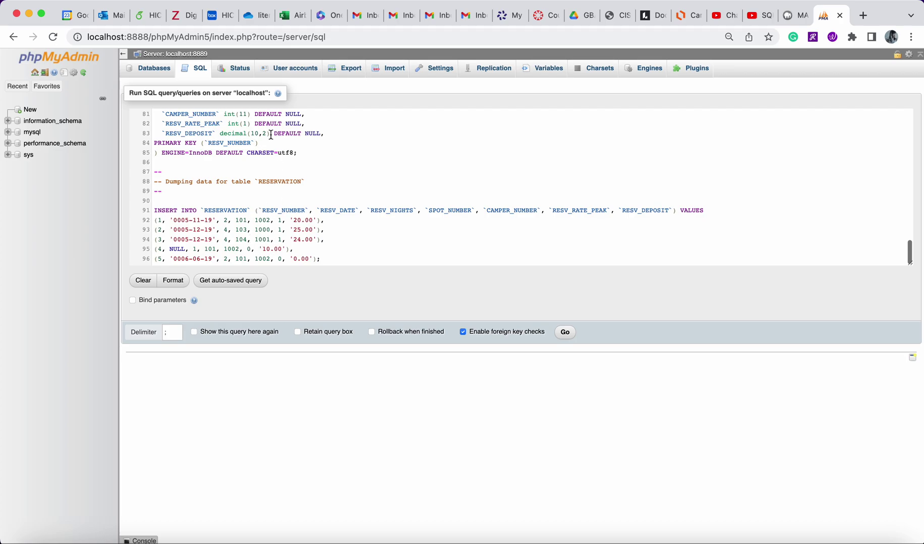
pyautogui.scroll(15, 270, 135)
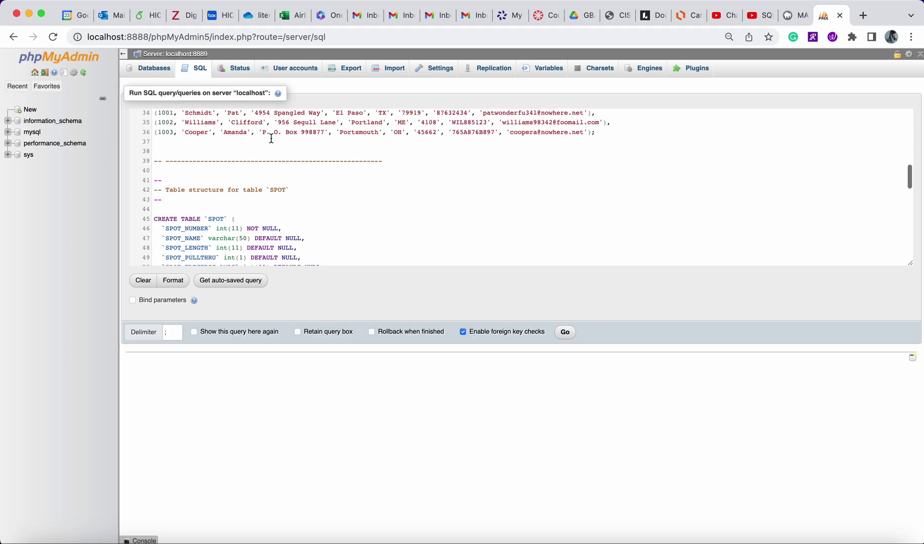
pyautogui.scroll(4, 270, 138)
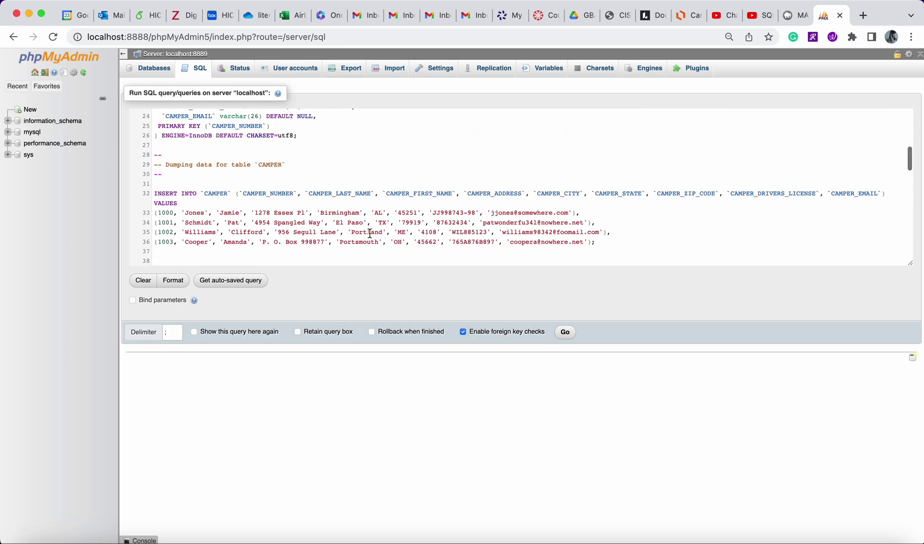
pyautogui.scroll(-15, 451, 203)
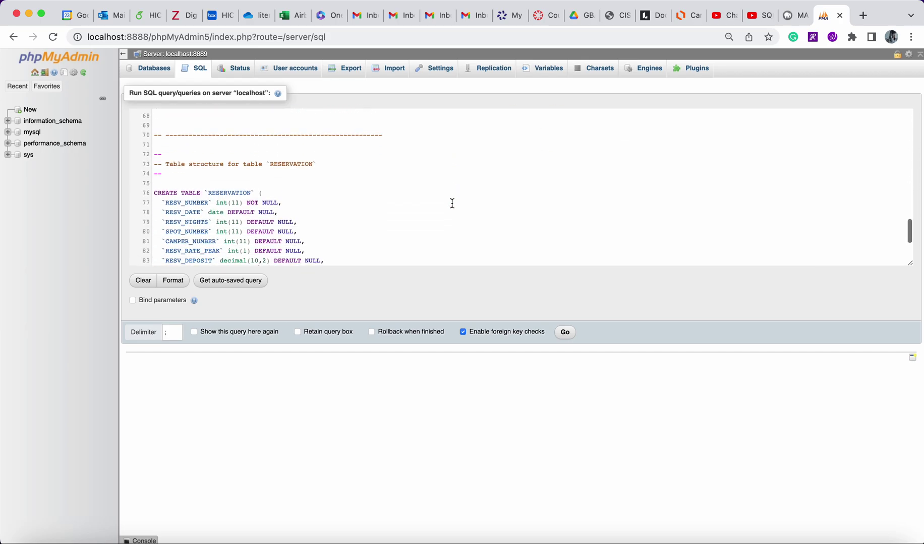
# Step: Run the script on the server and review the result of each statement
pyautogui.click(564, 333)
pyautogui.scroll(-6, 535, 342)
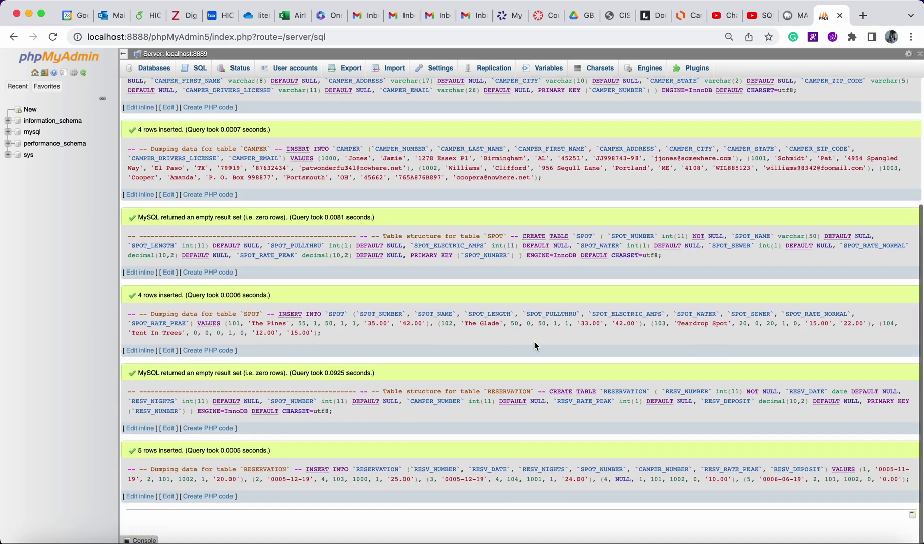
pyautogui.scroll(6, 535, 345)
pyautogui.scroll(-1, 534, 342)
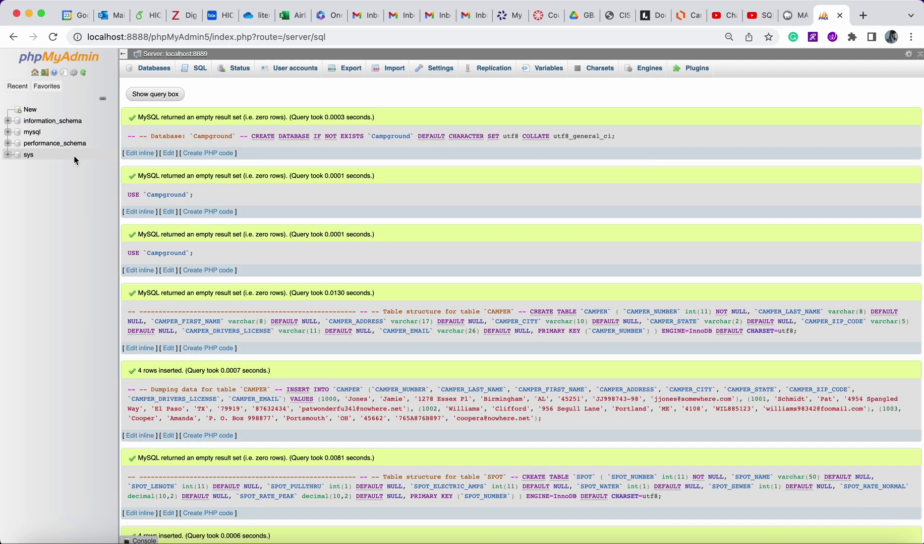
# Step: Refresh the database list, expand Campground and browse the rows of its CAMPER, RESERVATION and SPOT tables
pyautogui.click(84, 73)
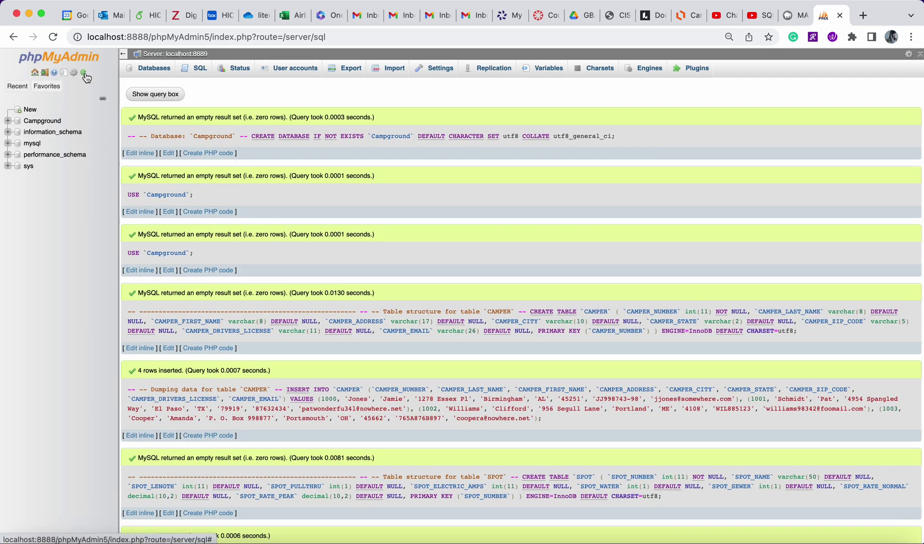
pyautogui.click(7, 122)
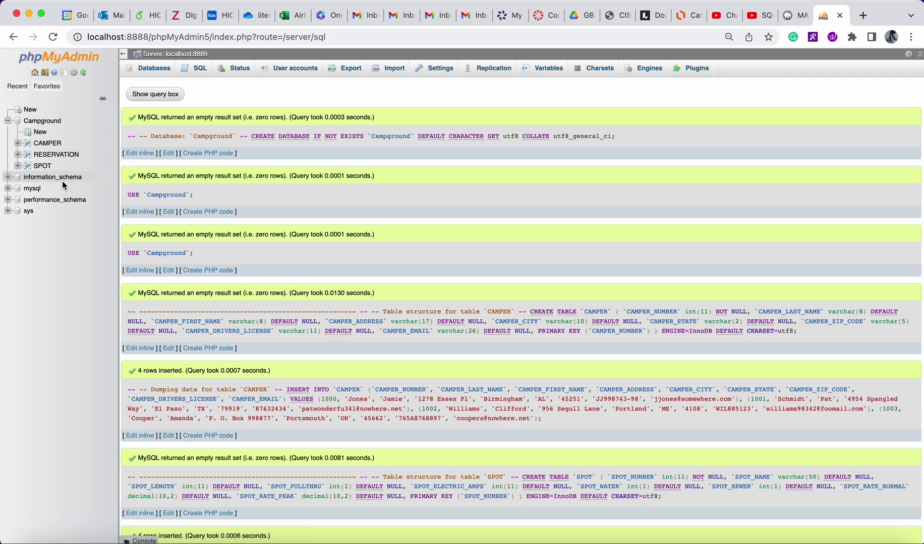
pyautogui.click(48, 144)
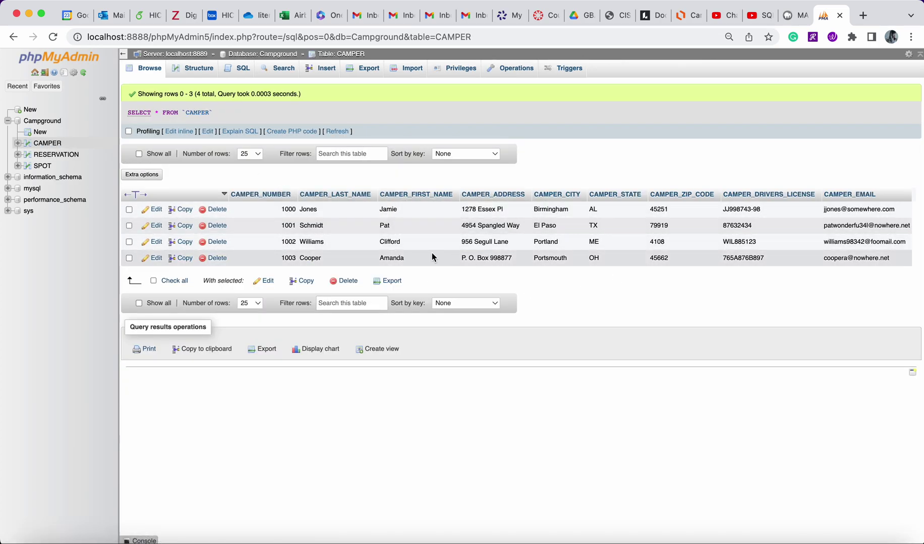
pyautogui.click(58, 155)
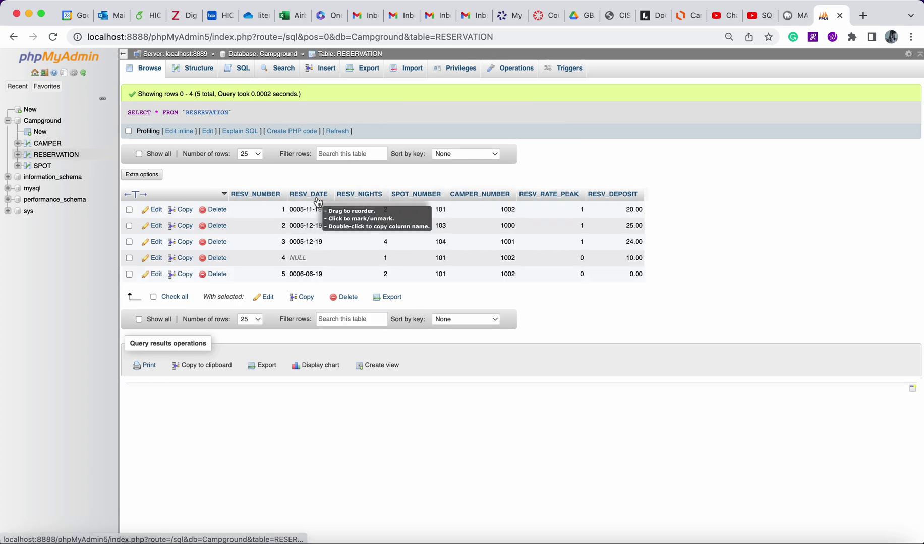
pyautogui.click(43, 167)
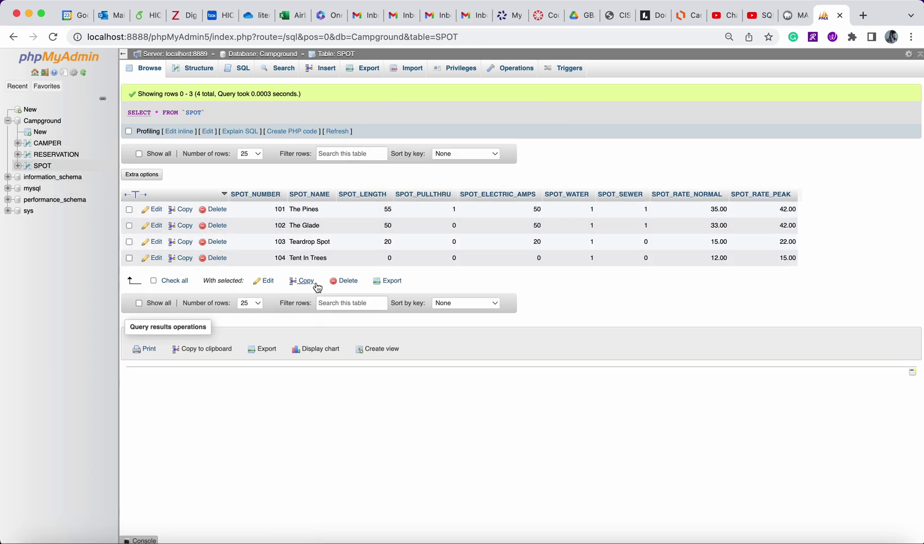
pyautogui.click(19, 144)
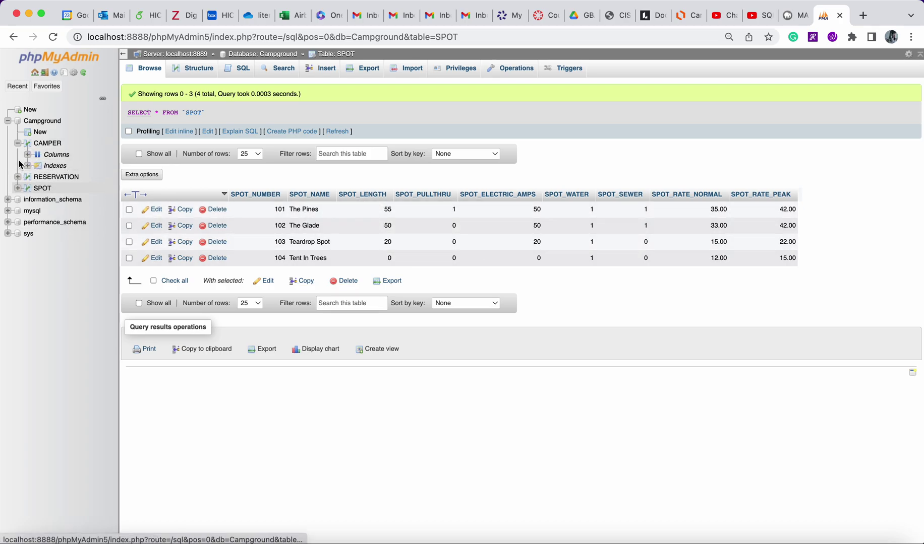
# Step: Examine the column structure and keys of the CAMPER and RESERVATION tables, and browse the RESERVATION rows
pyautogui.click(56, 155)
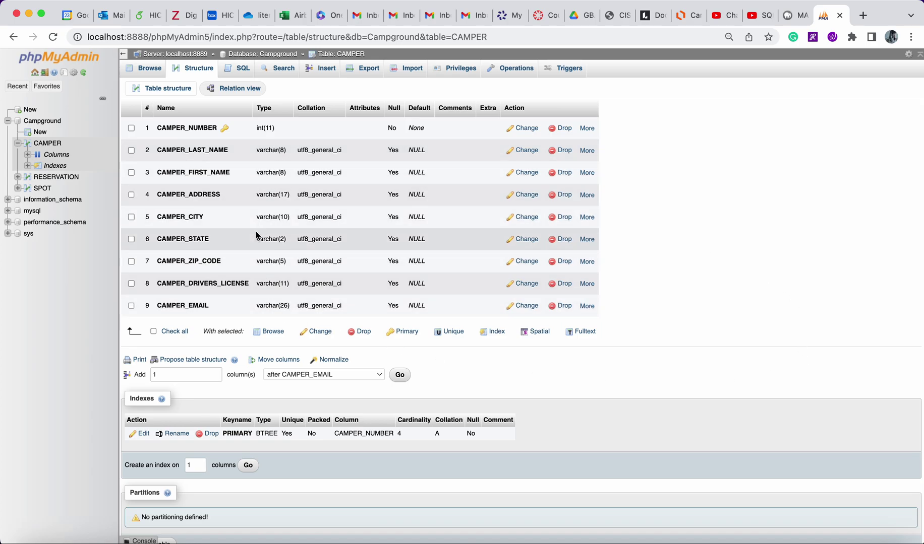
pyautogui.click(57, 177)
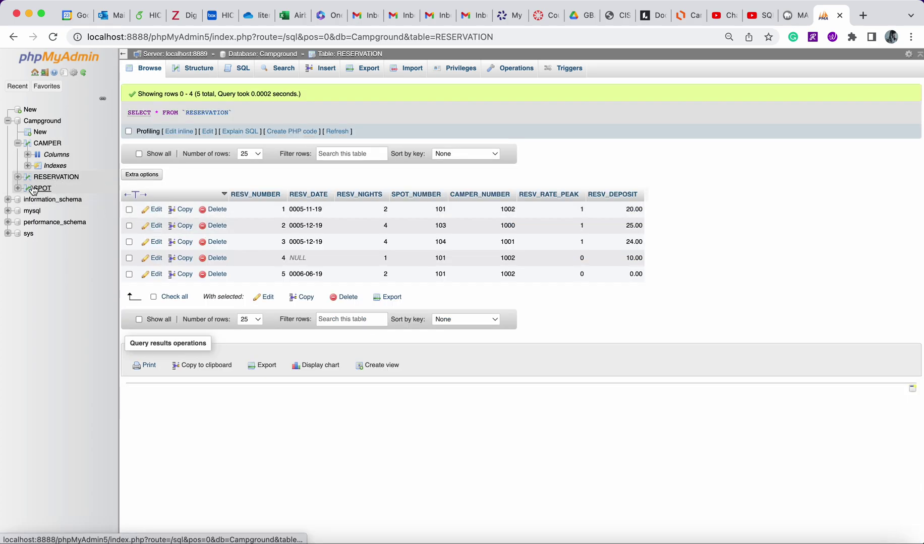
pyautogui.click(17, 177)
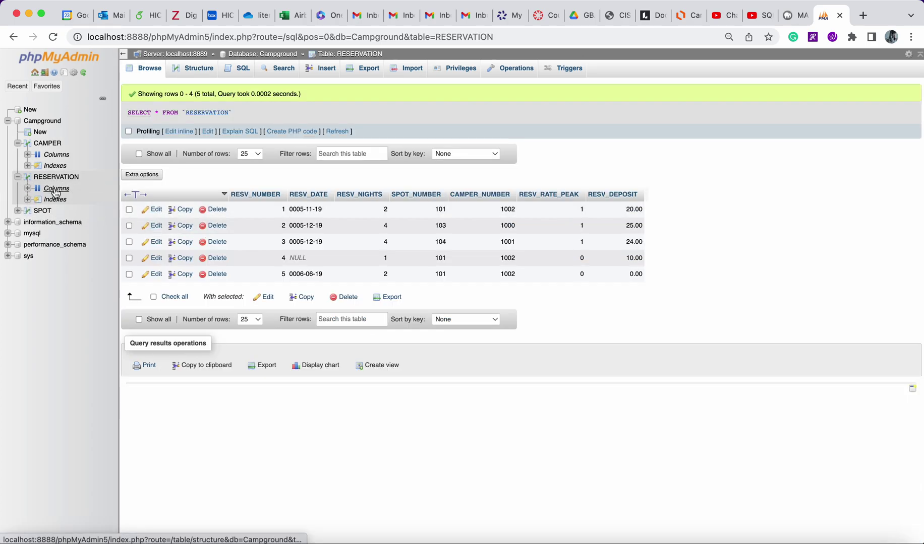
pyautogui.click(56, 188)
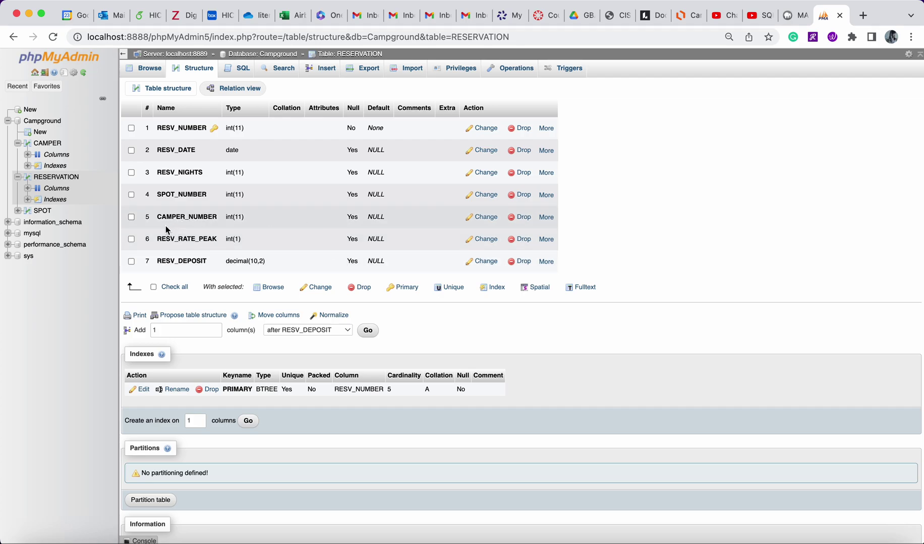
# Step: Run ALTER TABLE commands on RESERVATION adding foreign keys FK_SPOT_NUMBER referencing SPOT (SPOT_NUMBER) and FK_CAMPER_NUMBER referencing CAMPER (CAMPER_NUMBER), after USE CAMPGROUND
pyautogui.click(240, 74)
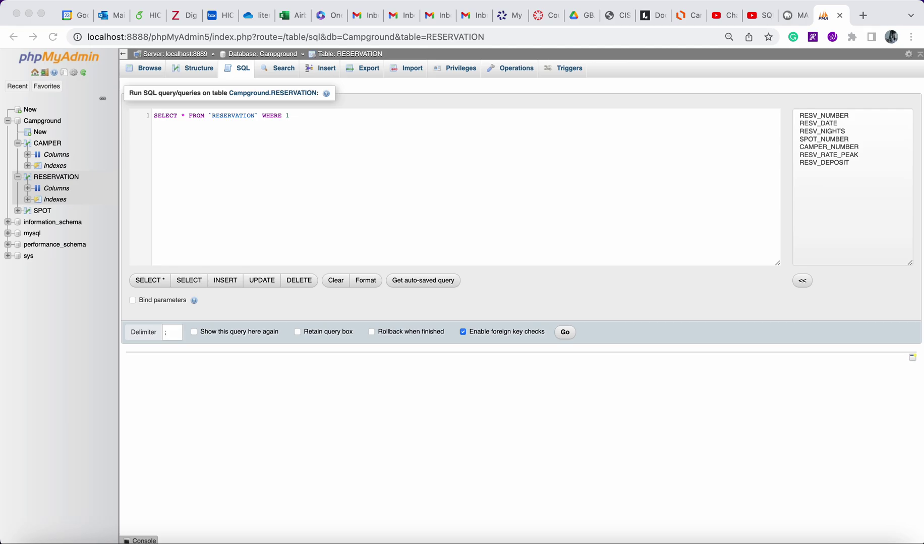
pyautogui.press('super+Tab')
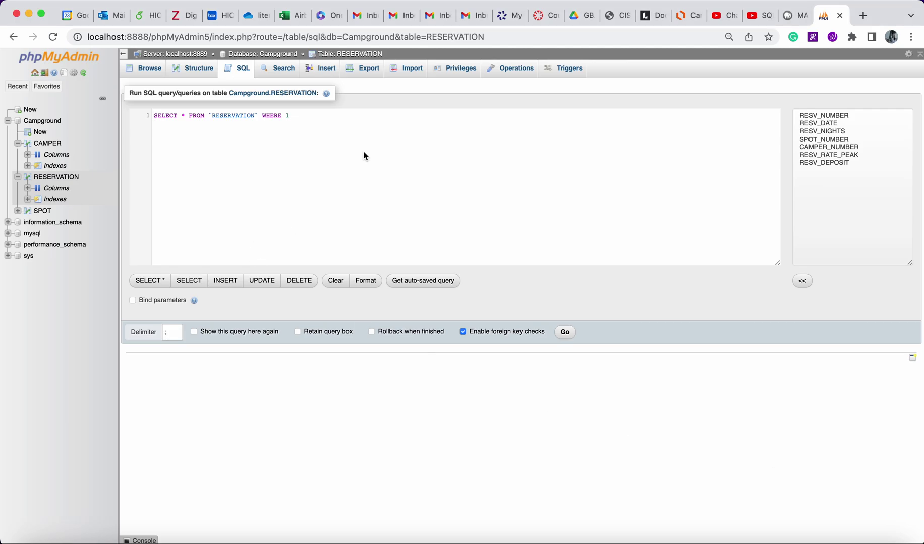
pyautogui.press('super+a')
pyautogui.write('USE CAMPGROUND;  ALTER TABLE RESERVATION ADD CONSTRAINT FK_SPOT_NUMBER FOREIGN KEY (SPOT_NUMBER) REFERENCES SPOT (SPOT_NUMBER);  ALTER TABLE RESERVATION ADD CONSTRAINT FK_CAMPER_NUMBER FOREIGN KEY (CAMPER_NUMBER) REFERENCES CAMPER (CAMPER_NUMBER);')
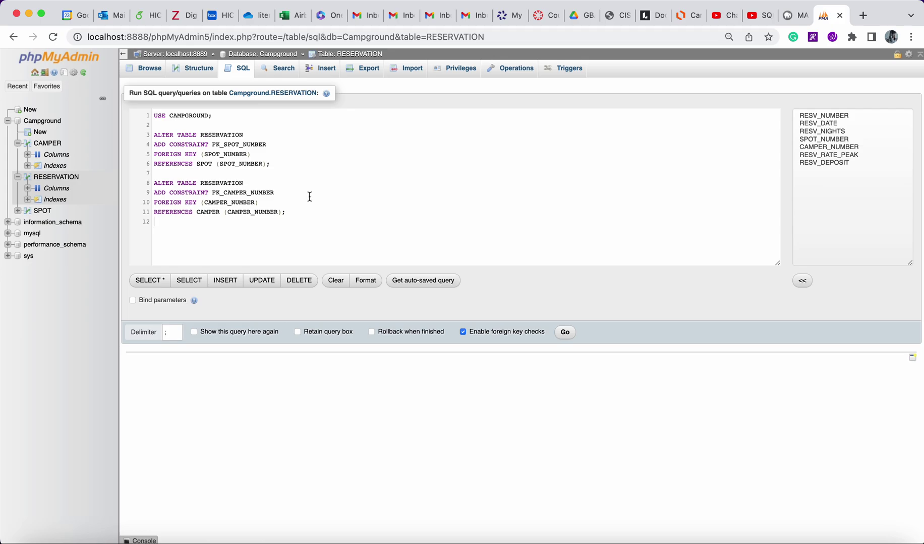
pyautogui.click(565, 333)
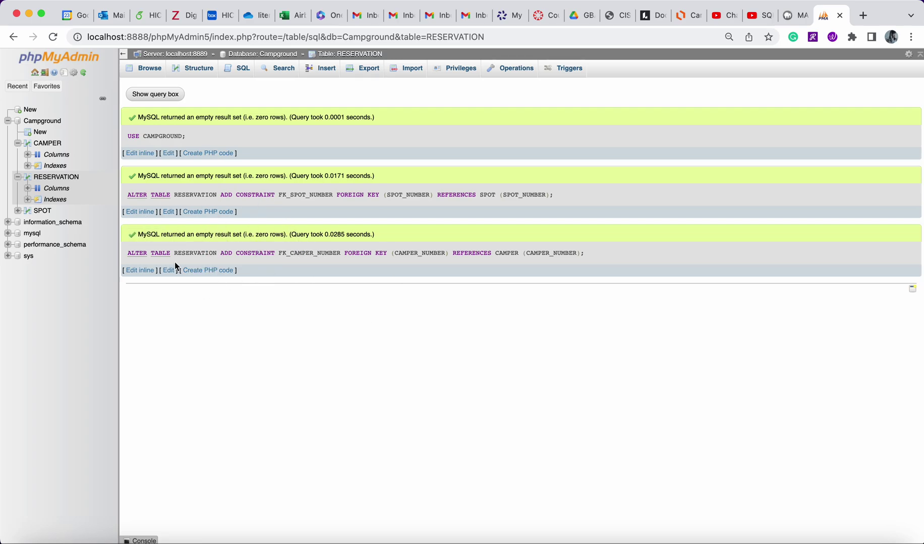
# Step: Check the RESERVATION table's structure for the foreign keys and indexes, and expand the SPOT table in the database tree
pyautogui.click(60, 189)
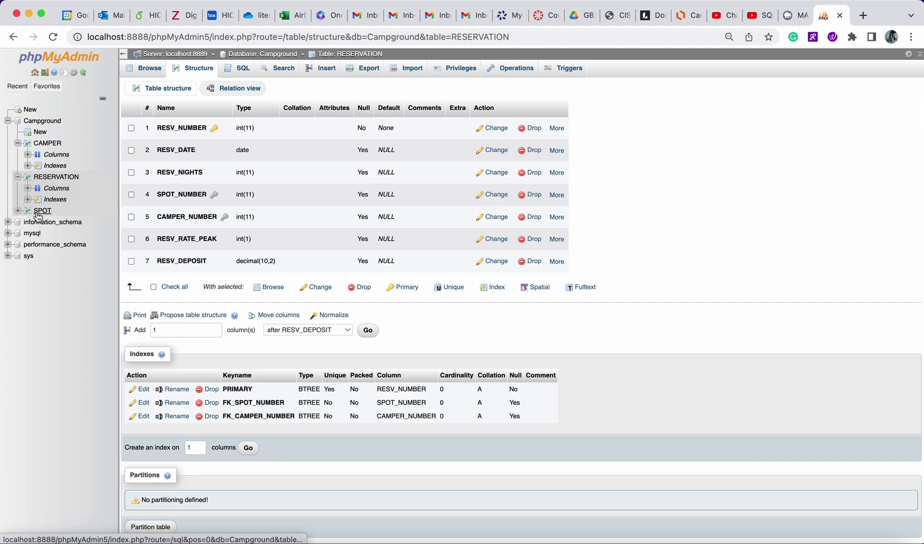
pyautogui.click(17, 210)
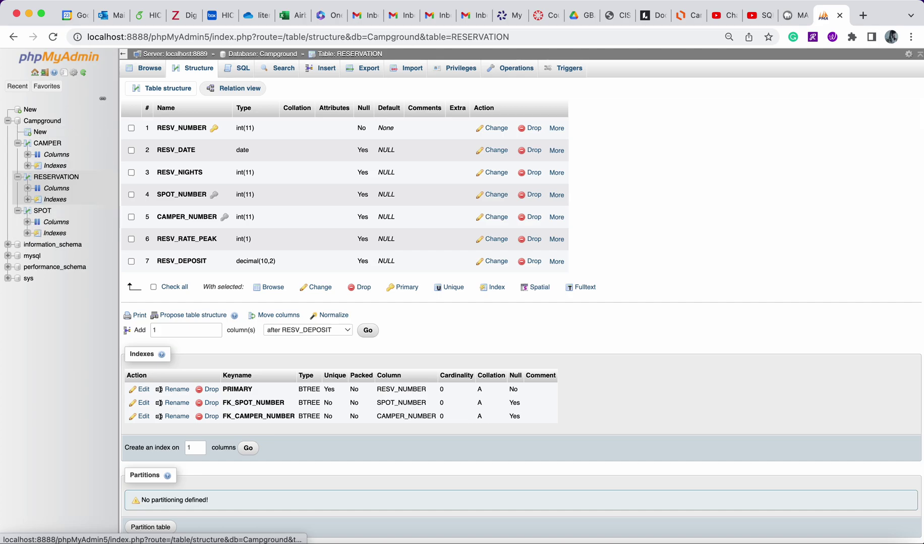